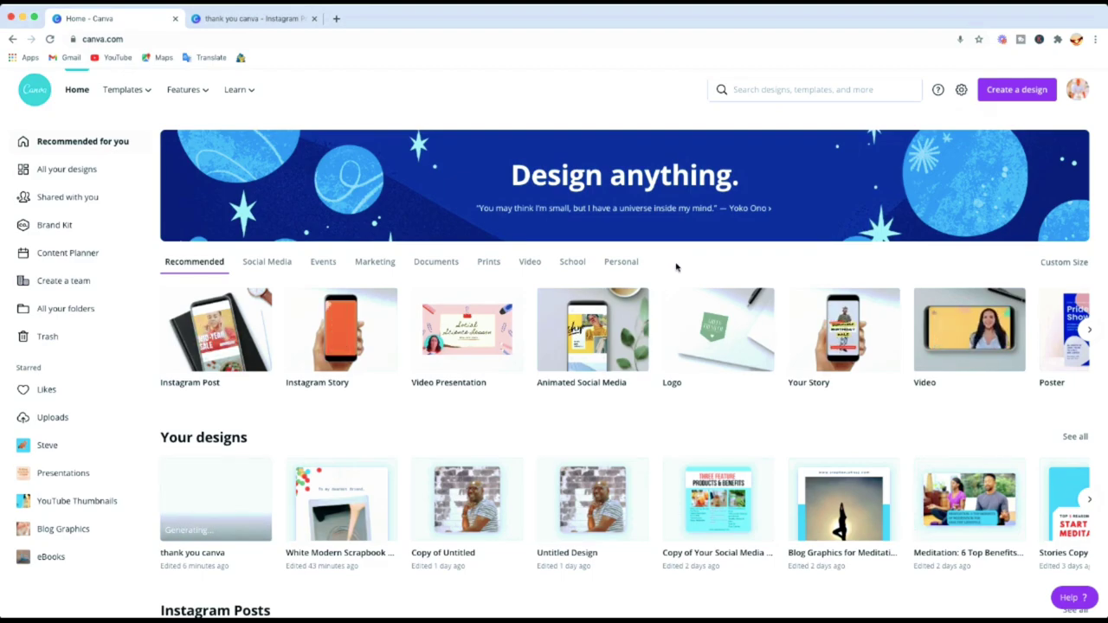
Step: Switch to the "thank you canva" design and nudge the CURVED TEXT heading slightly upward on page 1, keeping it centred
left_click(250, 20)
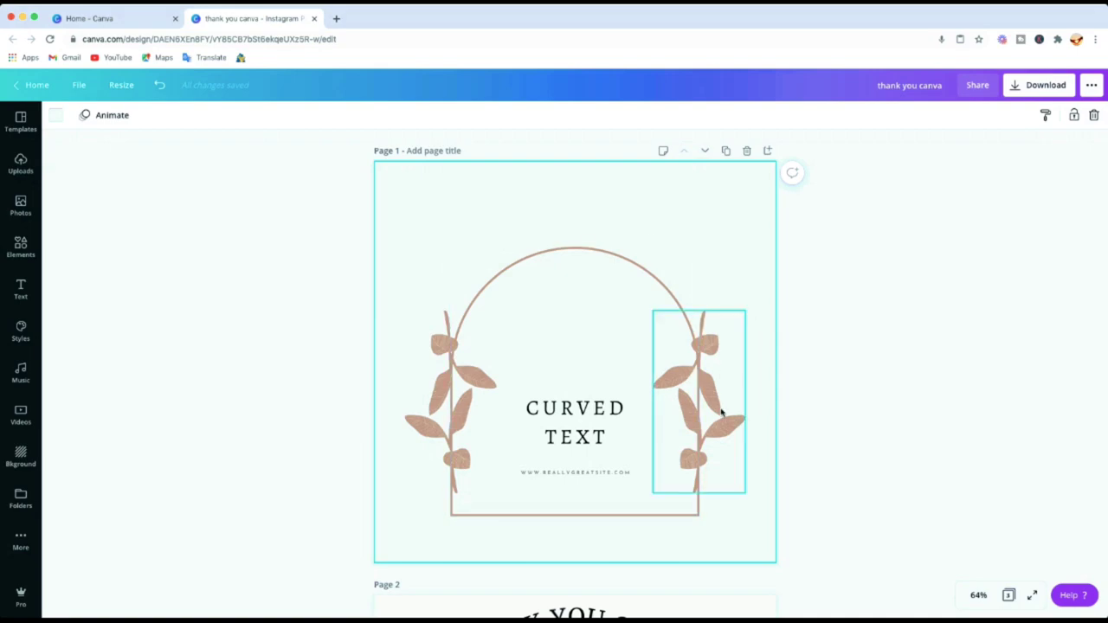
left_click(574, 430)
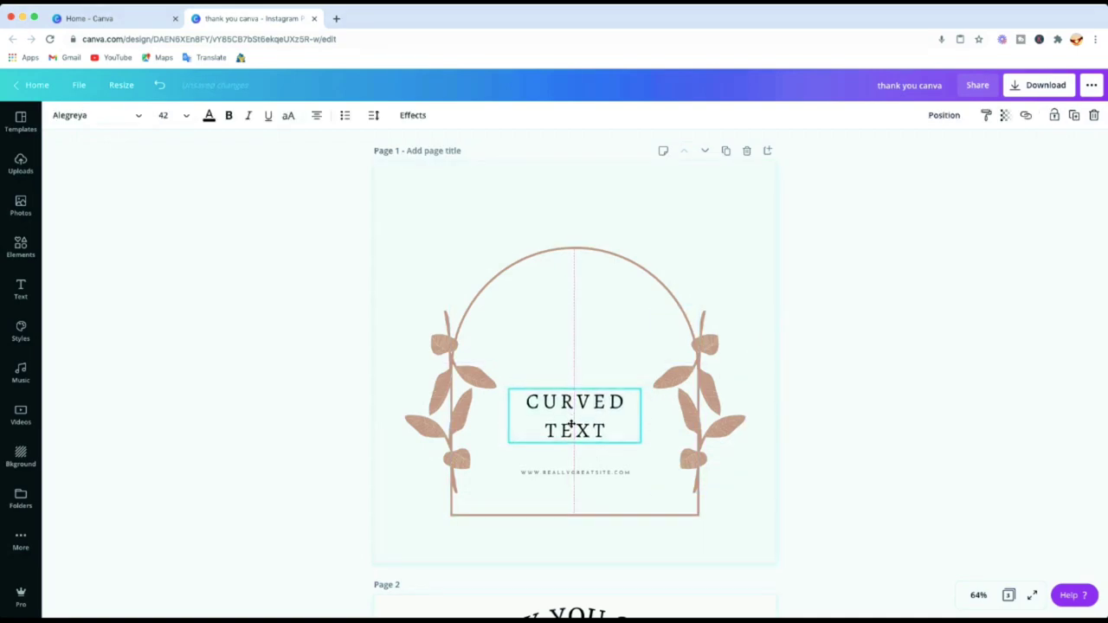
left_click_drag(577, 425, 574, 423)
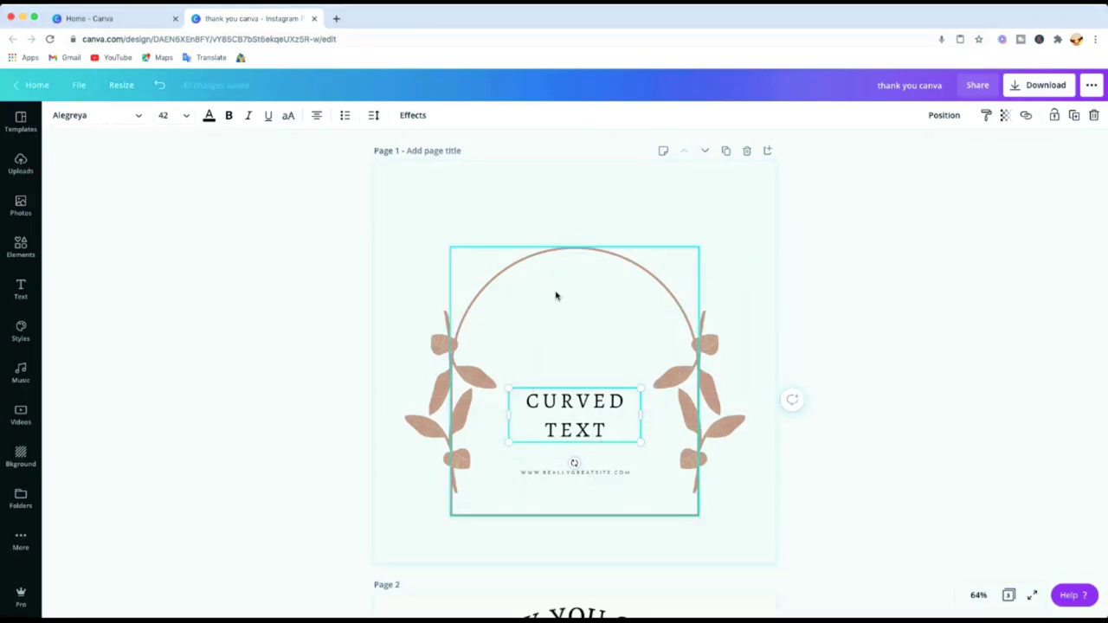
left_click(569, 329)
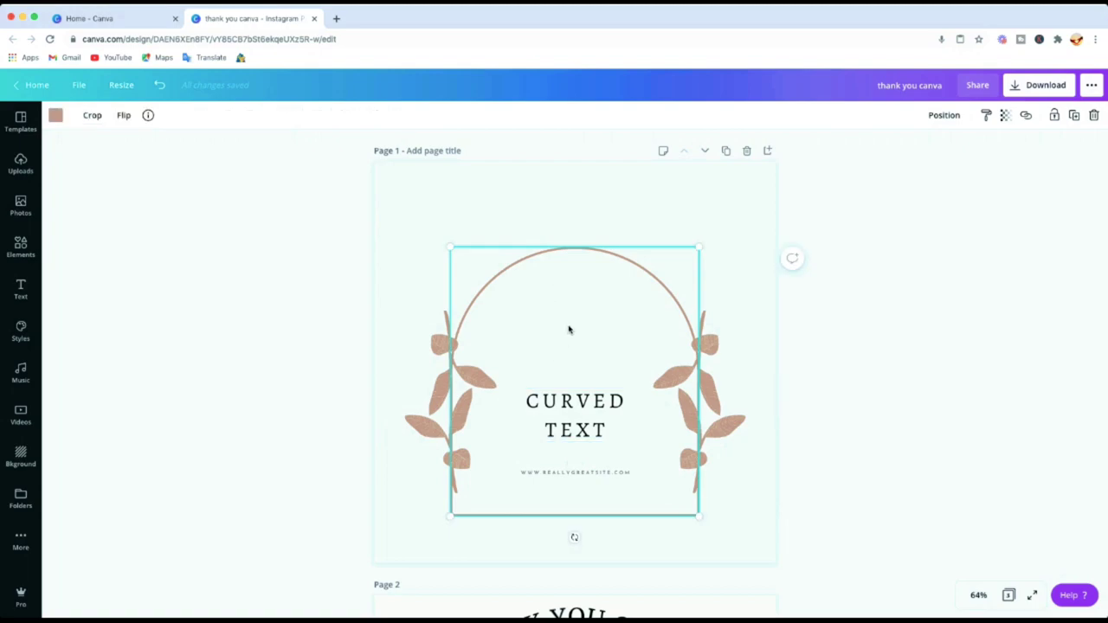
Step: Add a new text box on page 1 reading "THANK YOU CANVA"
left_click(716, 219)
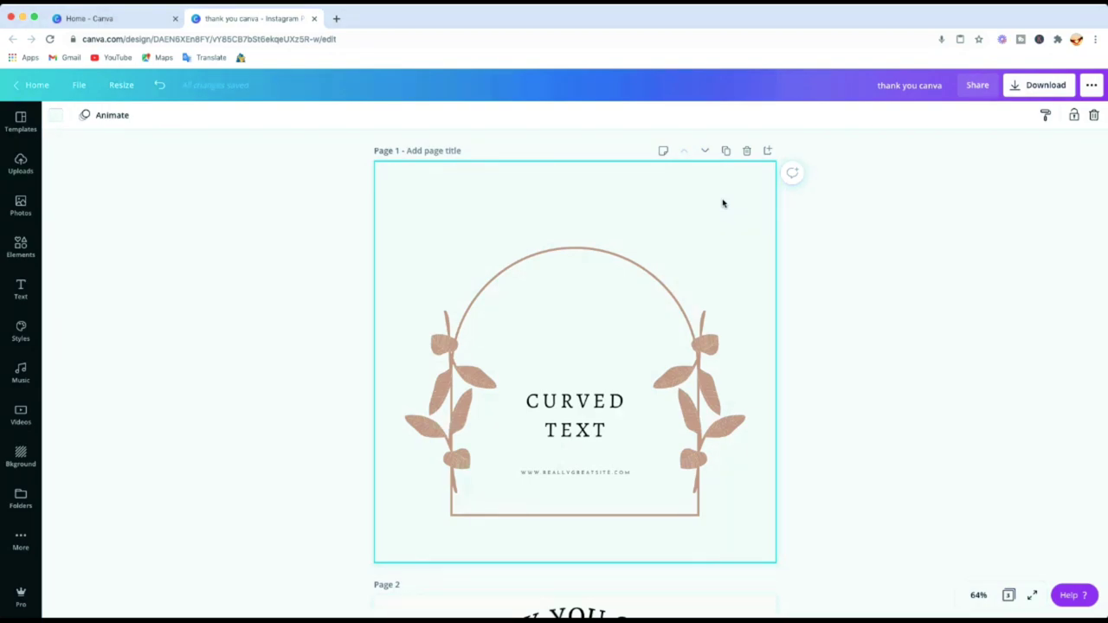
key("t")
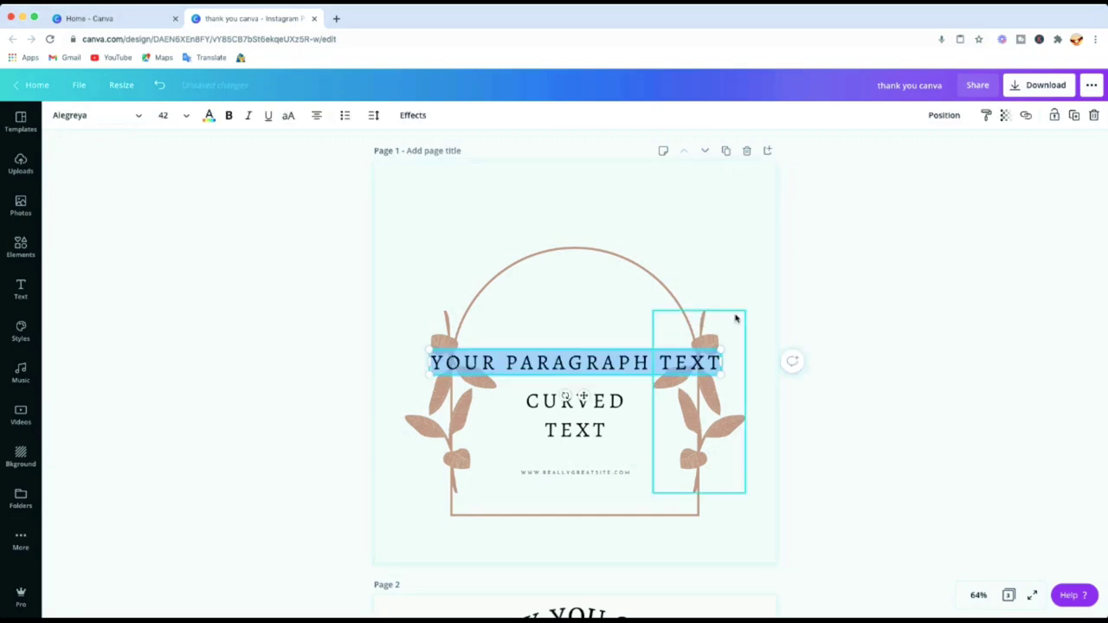
type("THANK YOU CANVA")
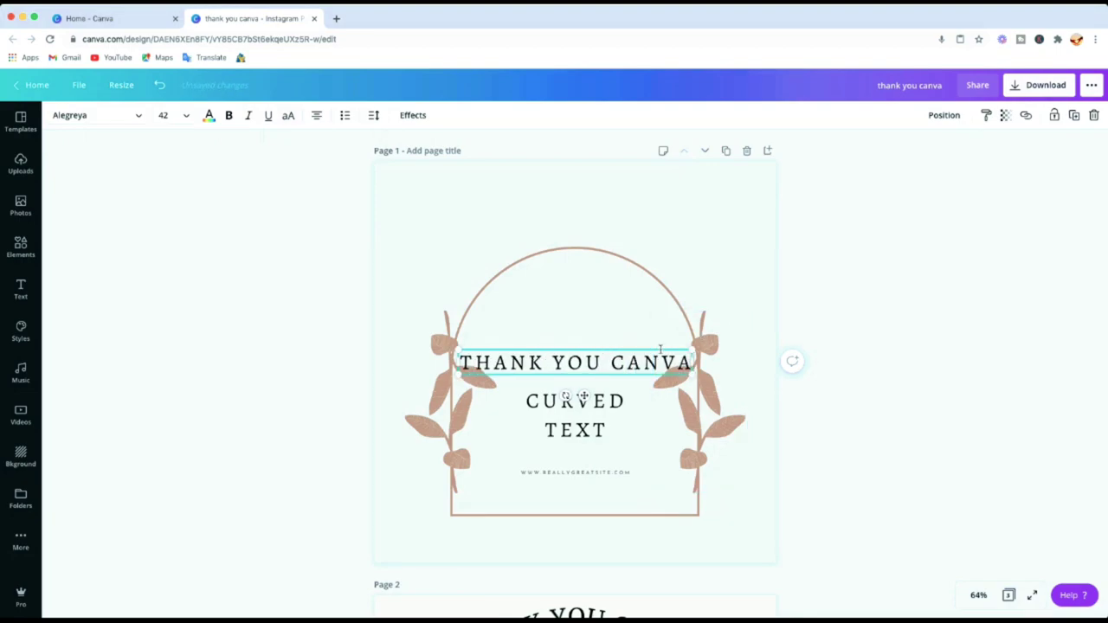
left_click(765, 252)
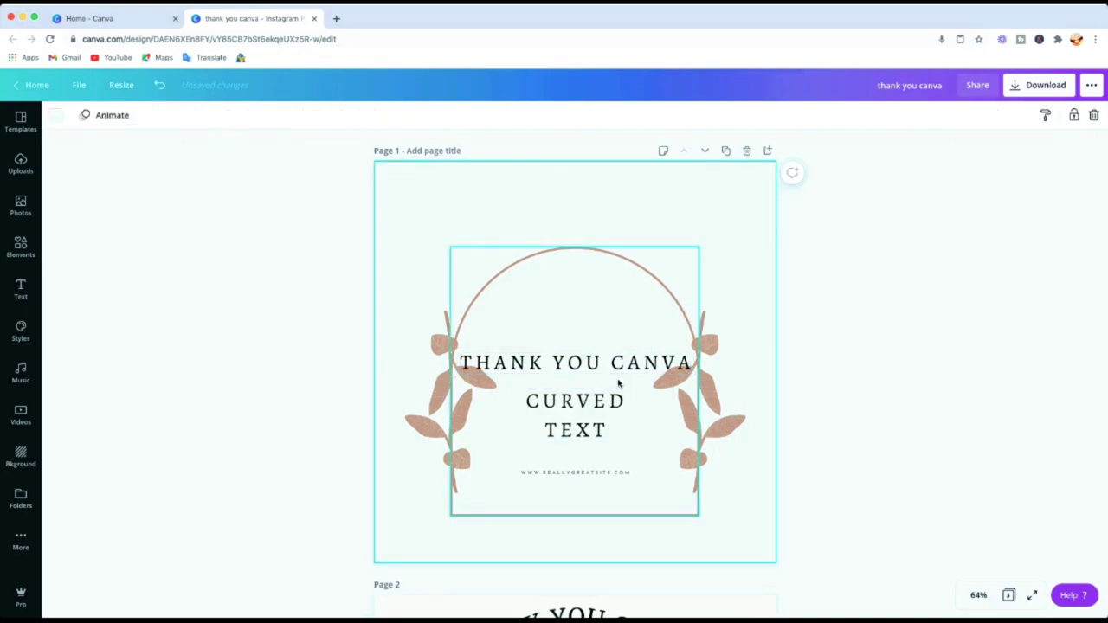
Step: Move the THANK YOU CANVA text above the arch, centred horizontally on the page
left_click(589, 366)
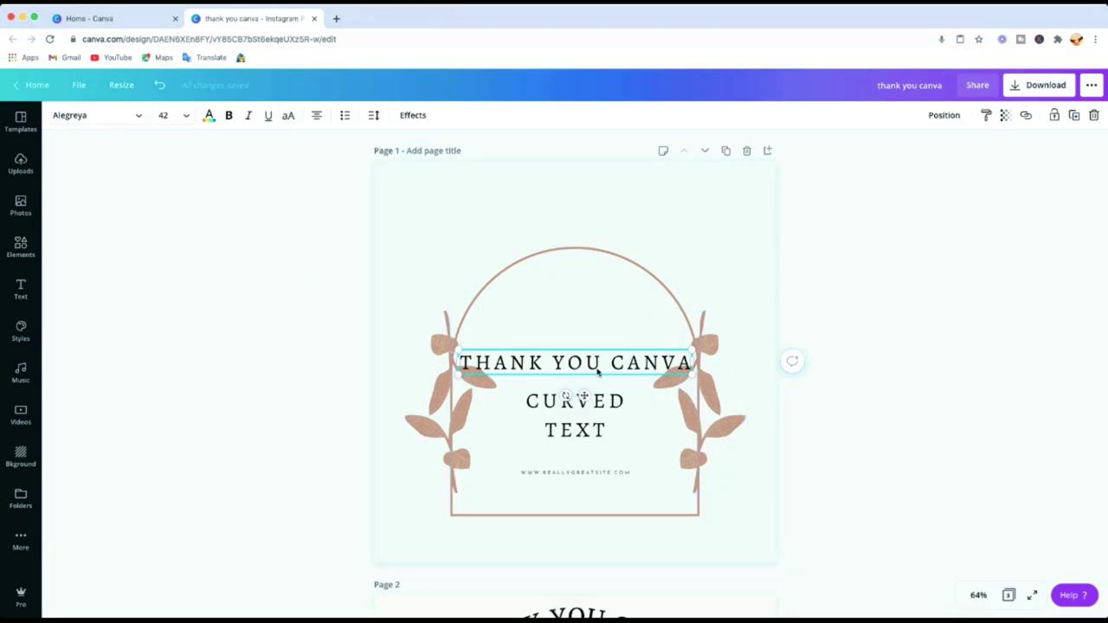
scroll(572, 368, "down", 2)
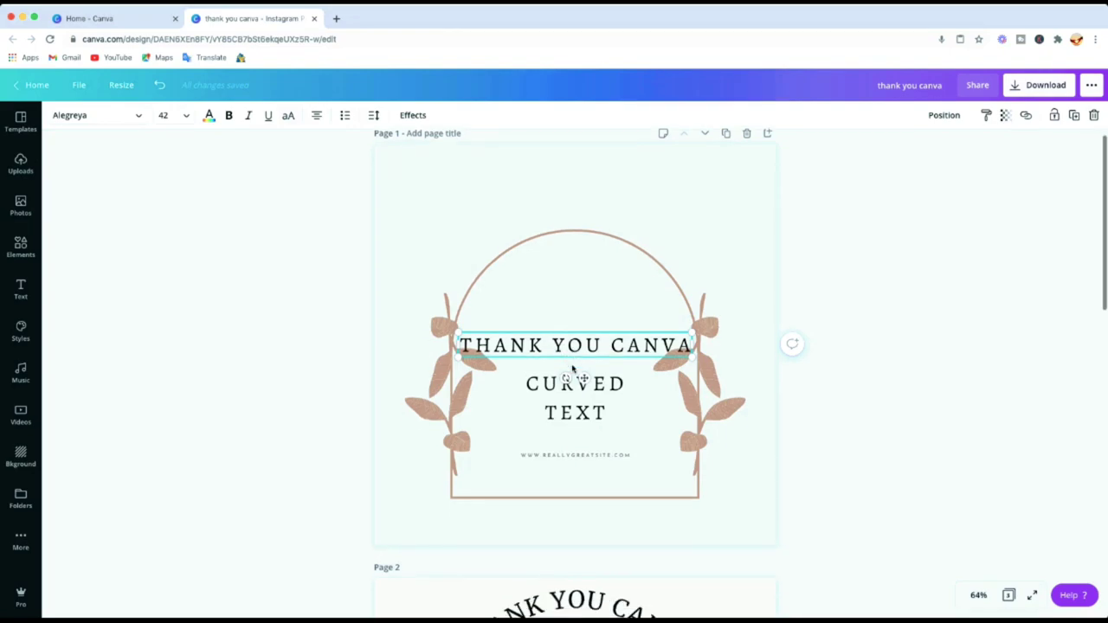
scroll(573, 333, "up", 2)
left_click_drag(574, 362, 577, 220)
left_click(759, 245)
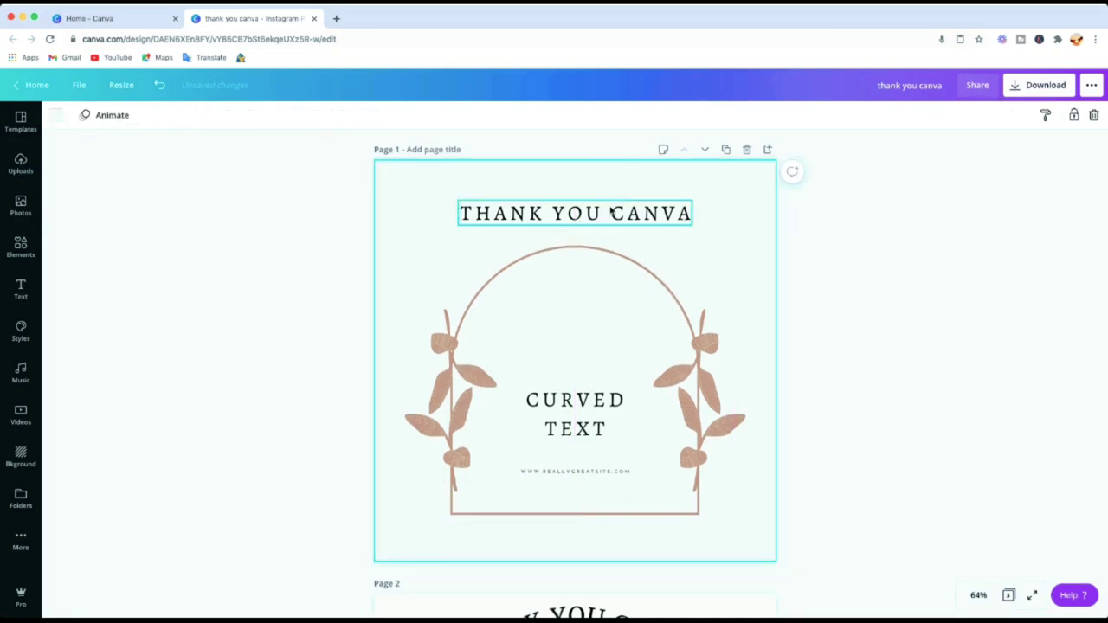
left_click(577, 217)
left_click_drag(575, 215, 576, 210)
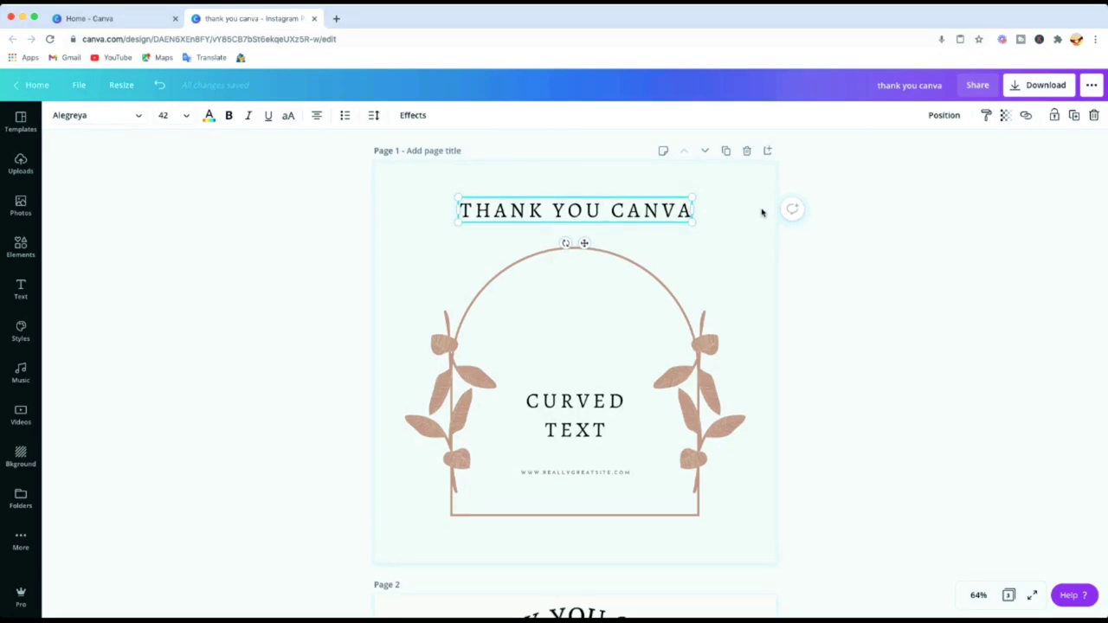
left_click(765, 218)
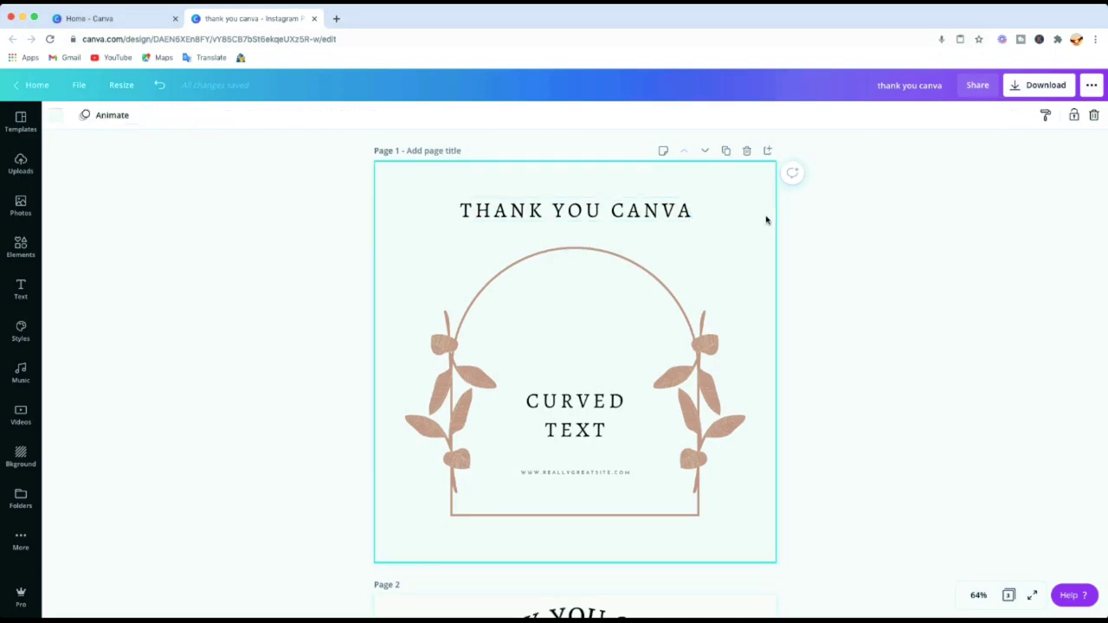
Step: Apply the Curve text effect to THANK YOU CANVA and set its curve amount to 37
left_click(637, 215)
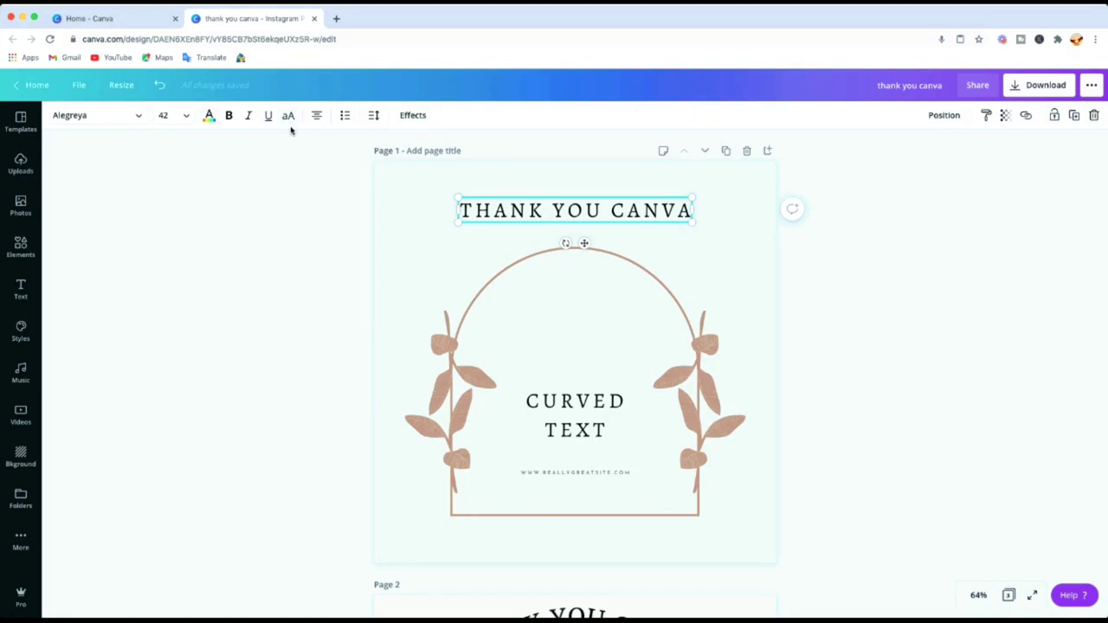
left_click(413, 116)
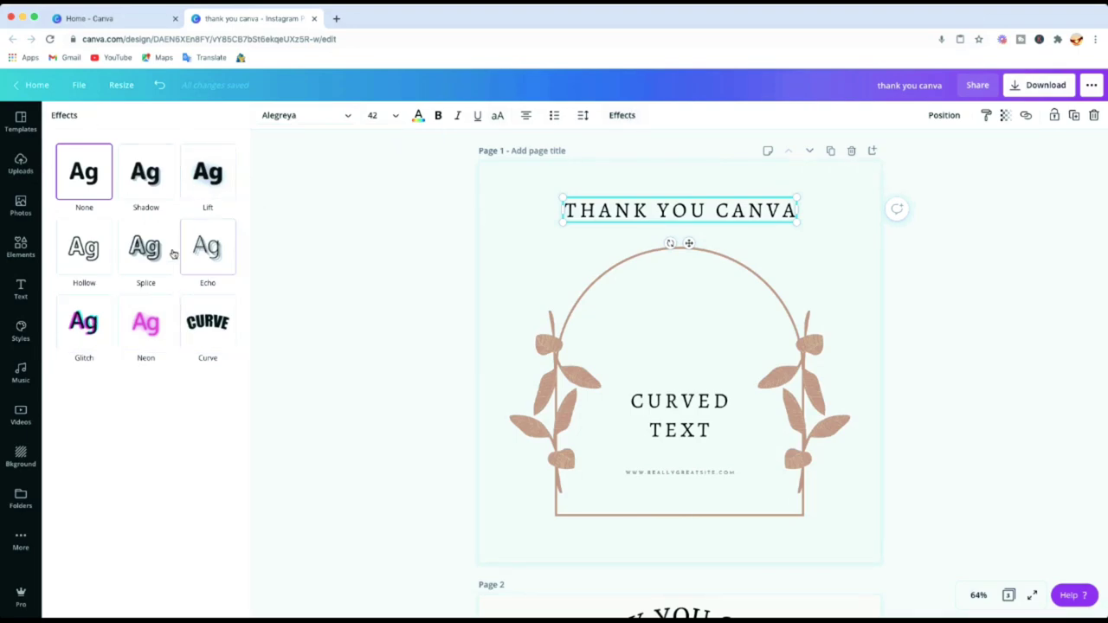
left_click(207, 328)
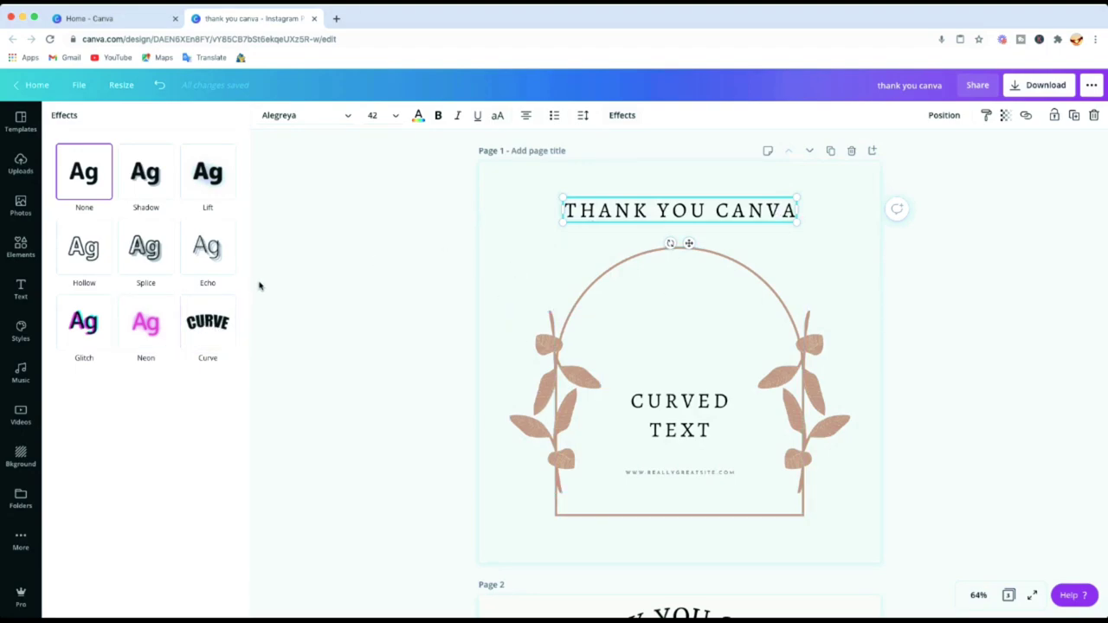
left_click(212, 329)
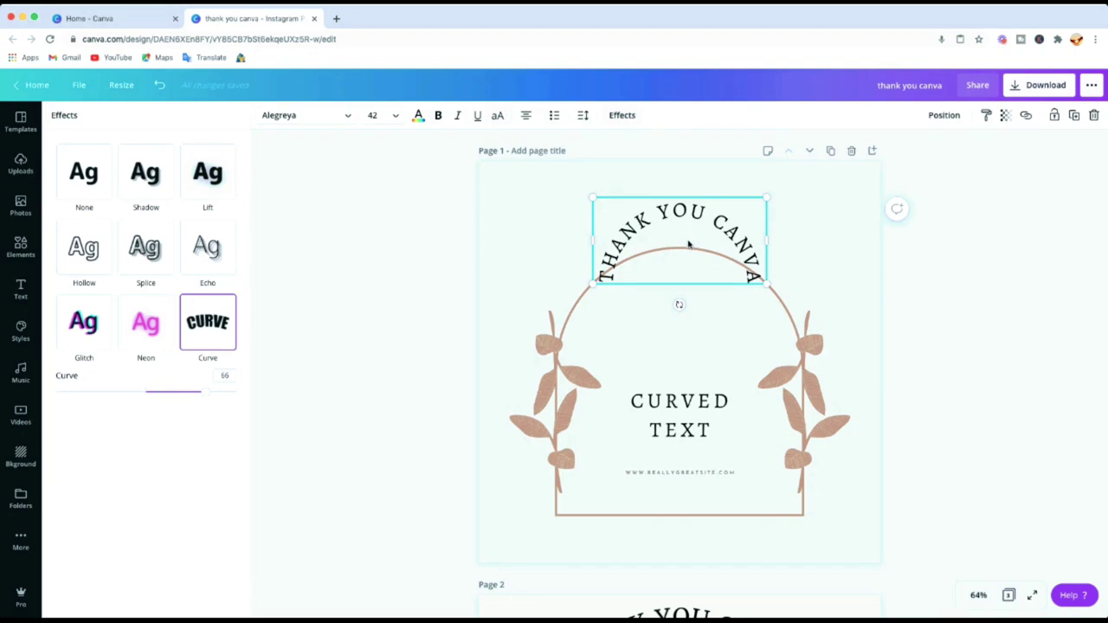
left_click_drag(675, 229, 675, 223)
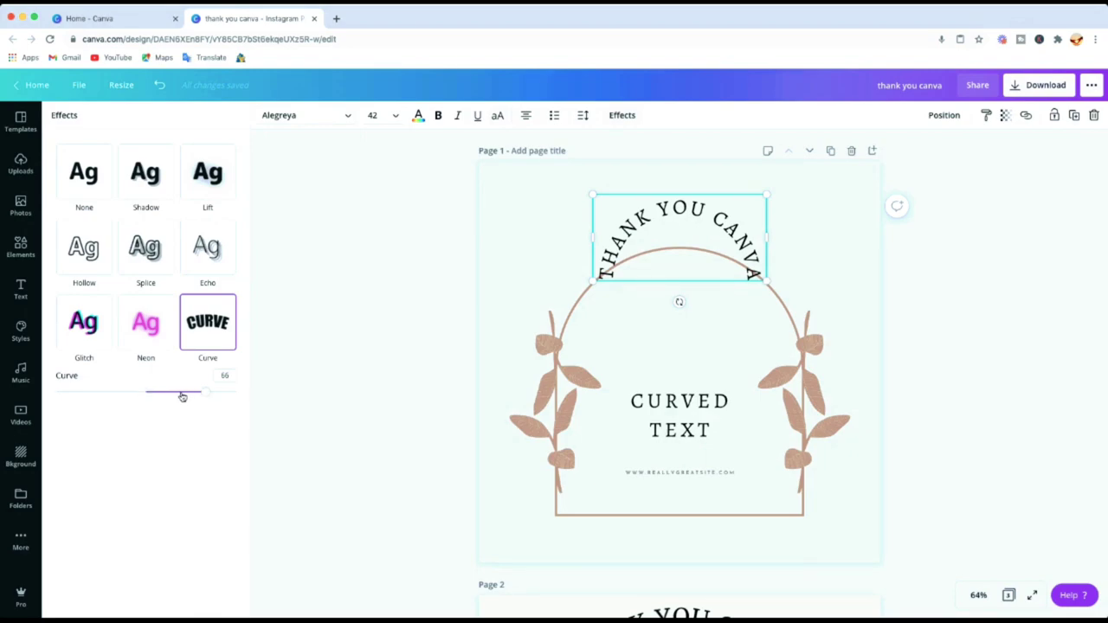
left_click_drag(204, 394, 178, 391)
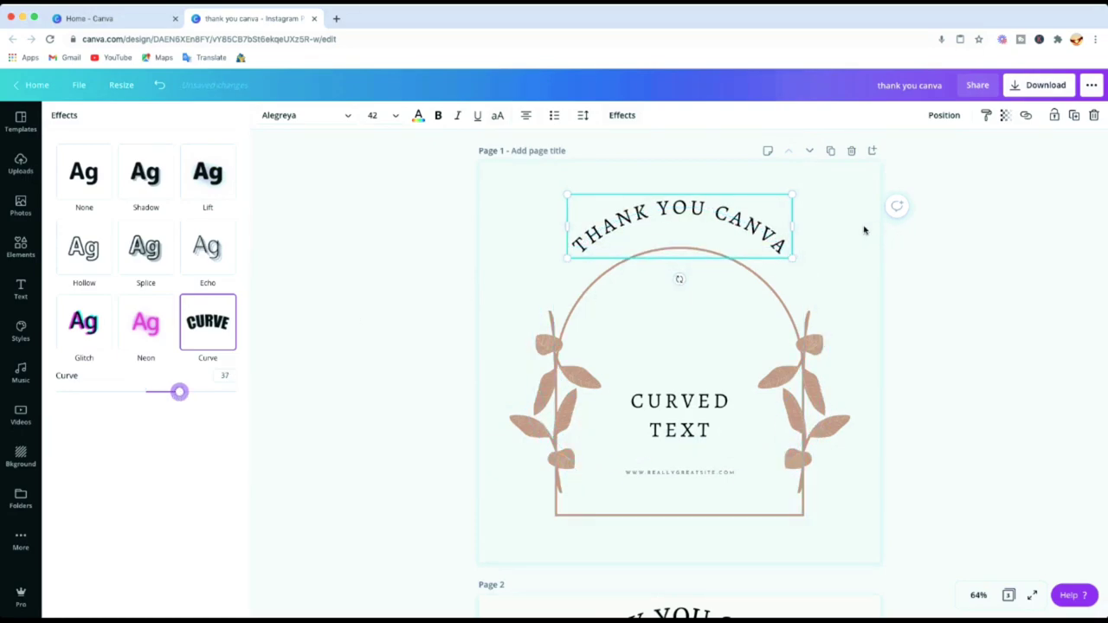
key("Escape")
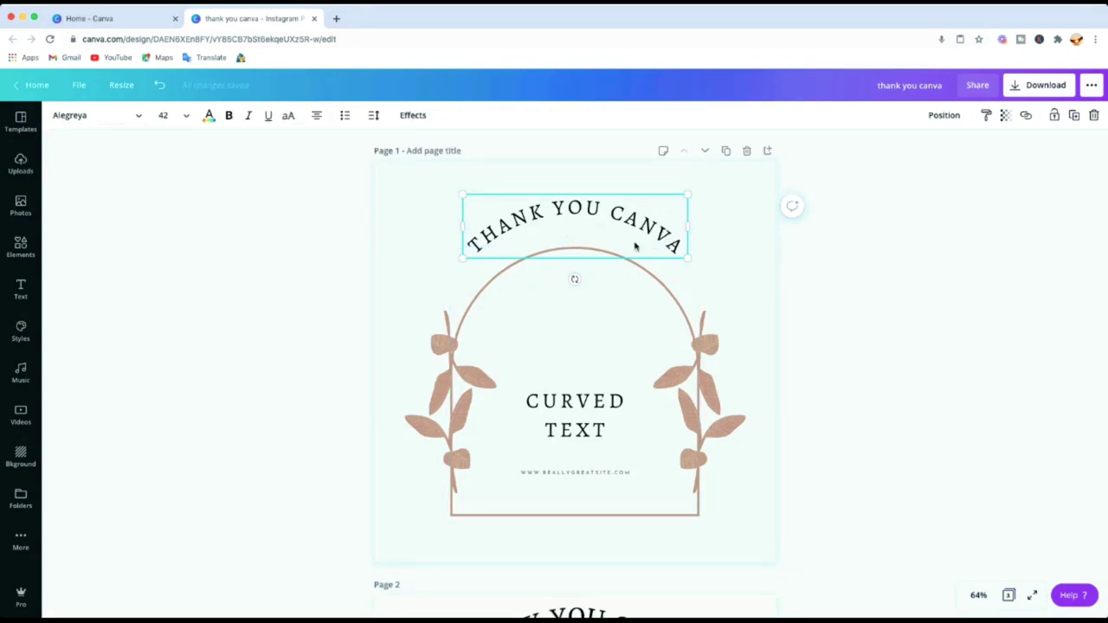
Step: Set the curved THANK YOU CANVA text to font size 48 and shift it slightly down, centred over the arch
left_click_drag(580, 219, 577, 225)
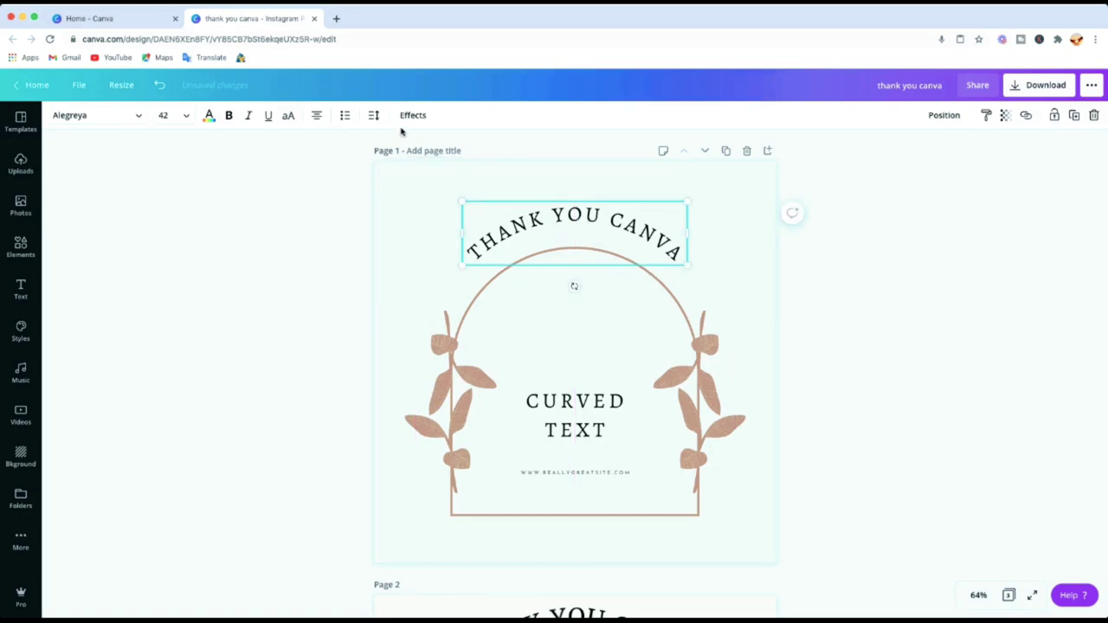
left_click(182, 119)
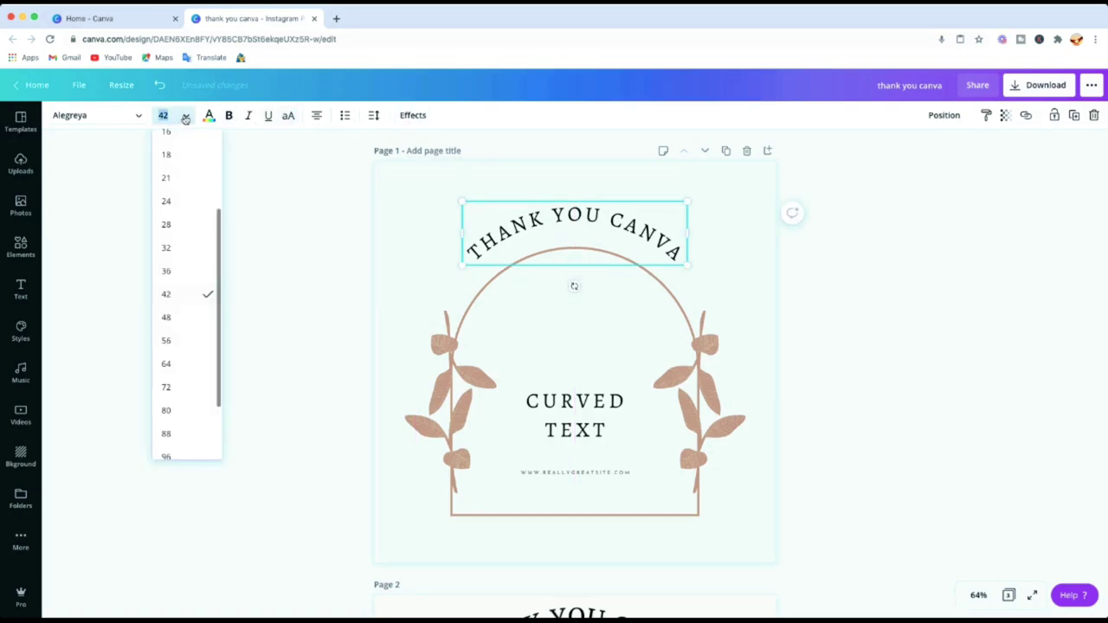
left_click(167, 318)
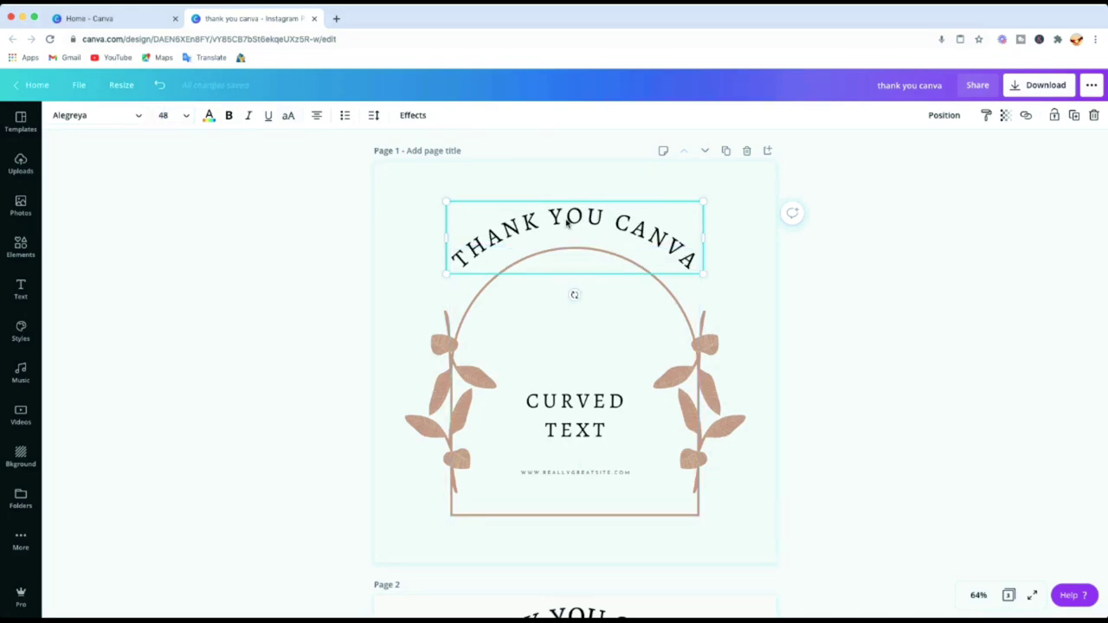
left_click_drag(569, 223, 568, 226)
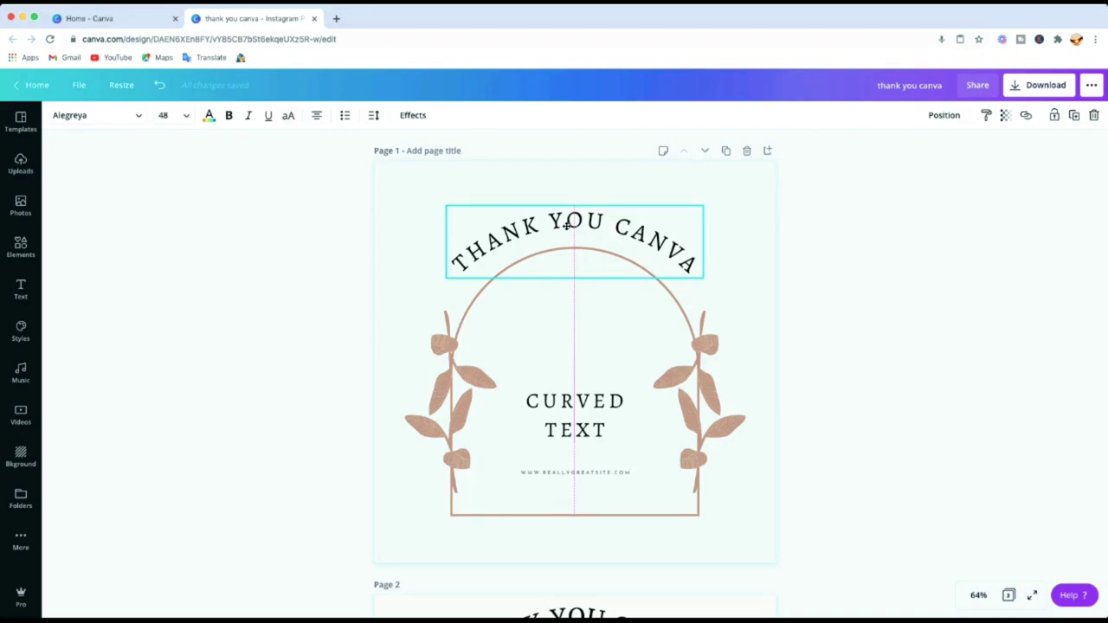
left_click_drag(567, 224, 569, 227)
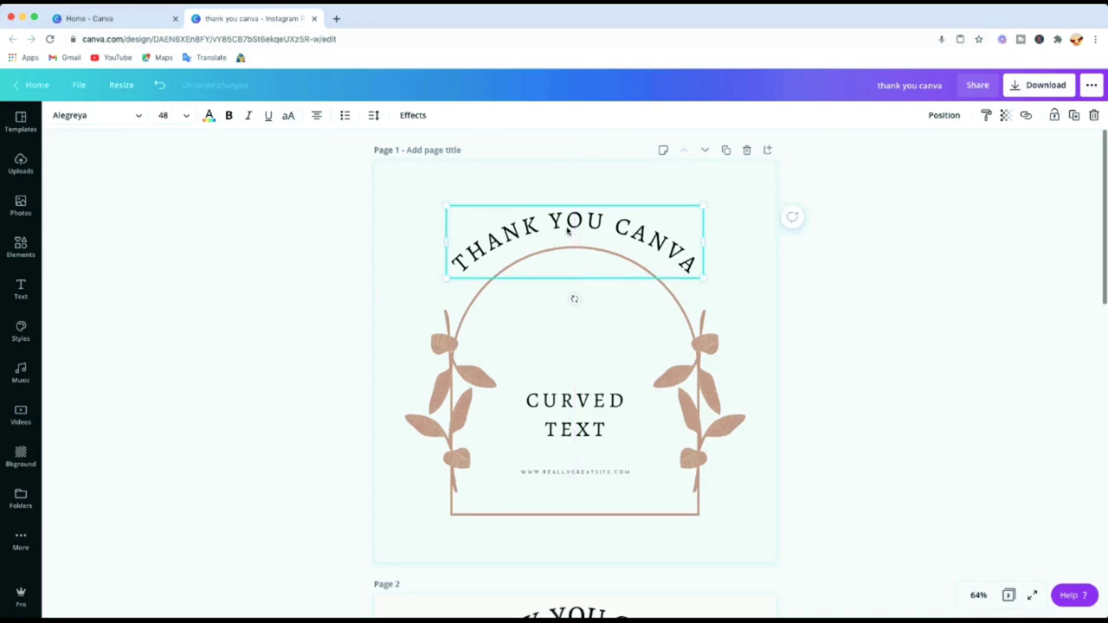
Step: Check the THANK YOU CANVA text's curve circle against the arch and raise the CURVED TEXT heading slightly inside the frame
left_click(414, 115)
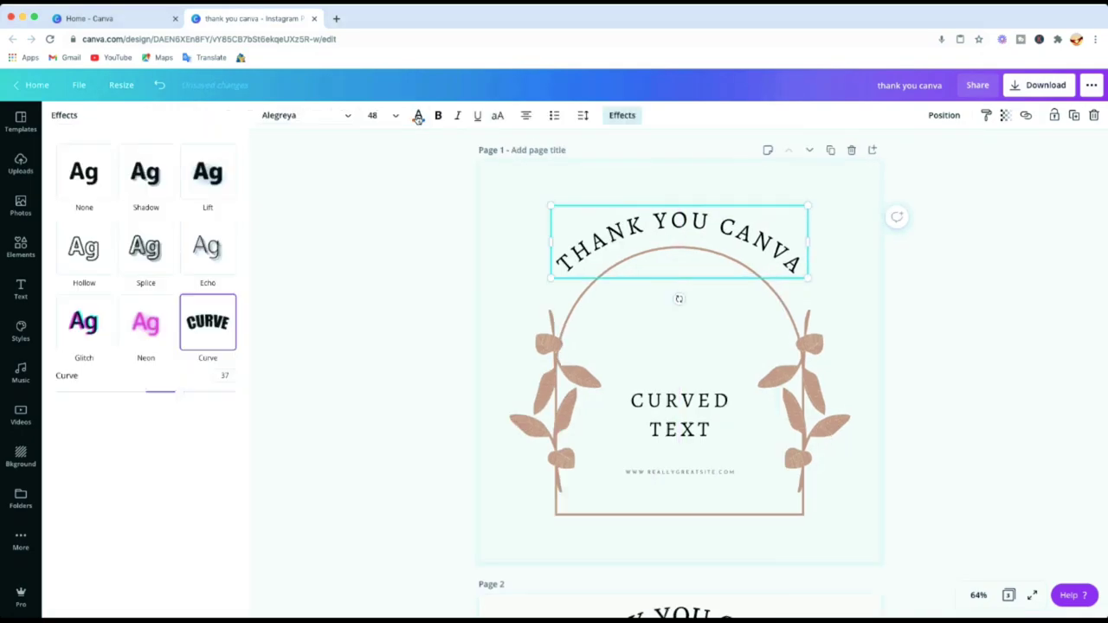
left_click_drag(182, 396, 180, 394)
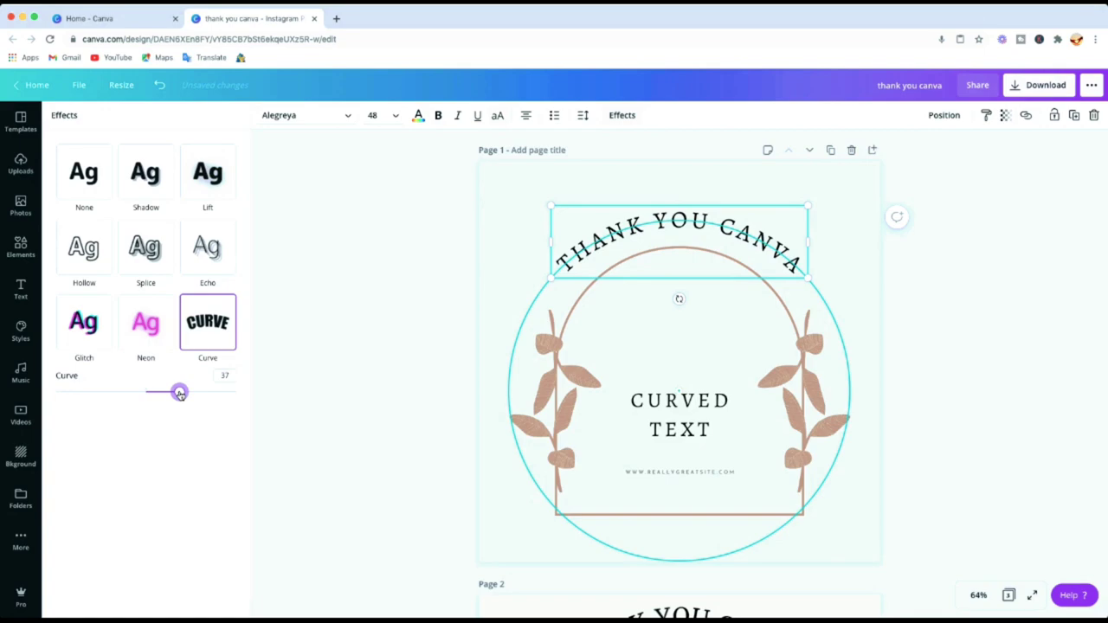
left_click_drag(179, 394, 180, 394)
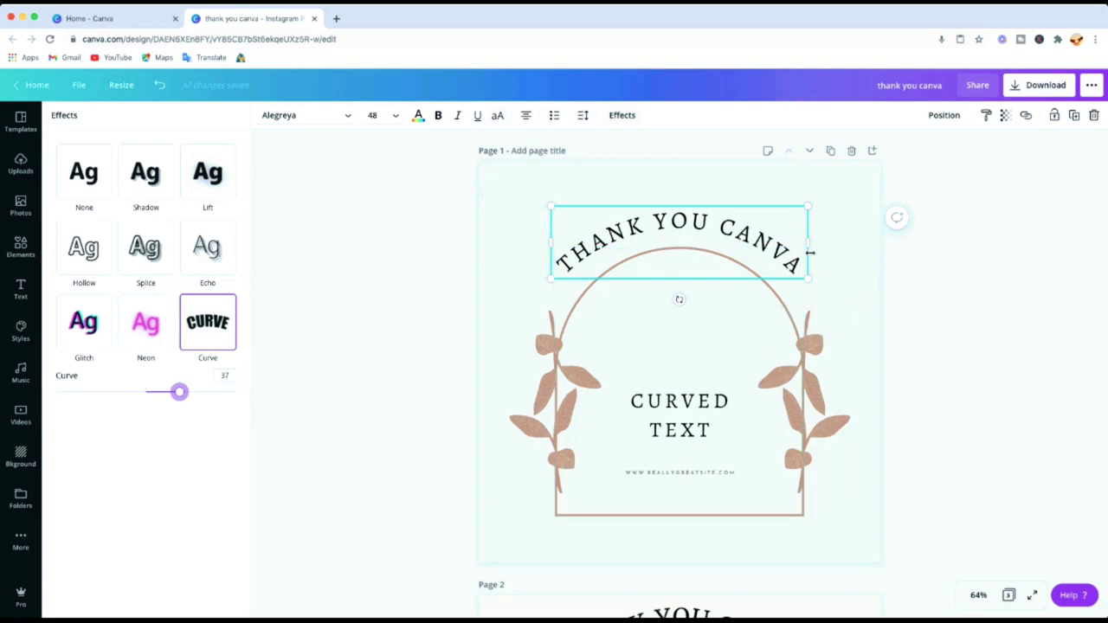
left_click_drag(680, 424, 682, 402)
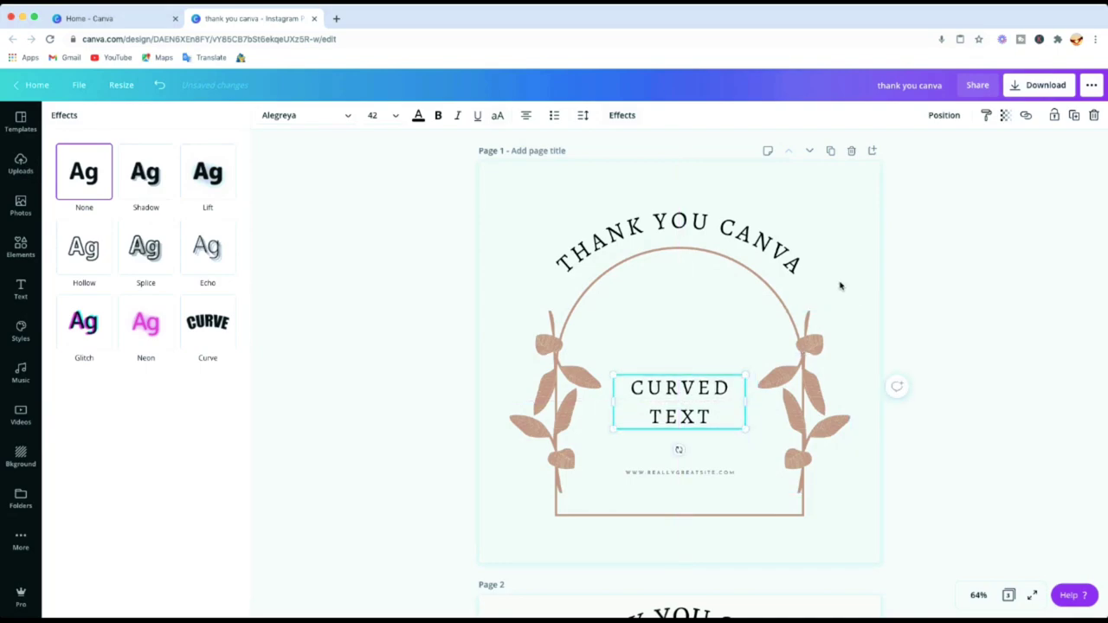
Step: Change the font of the curved THANK YOU CANVA text to Arapey
left_click(672, 230)
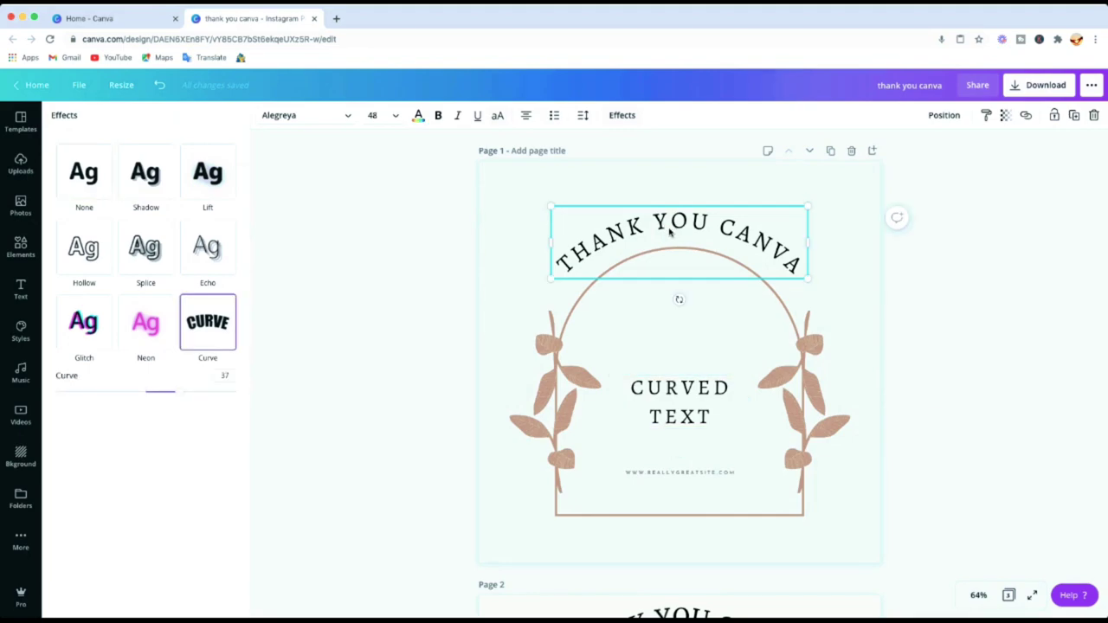
left_click(347, 120)
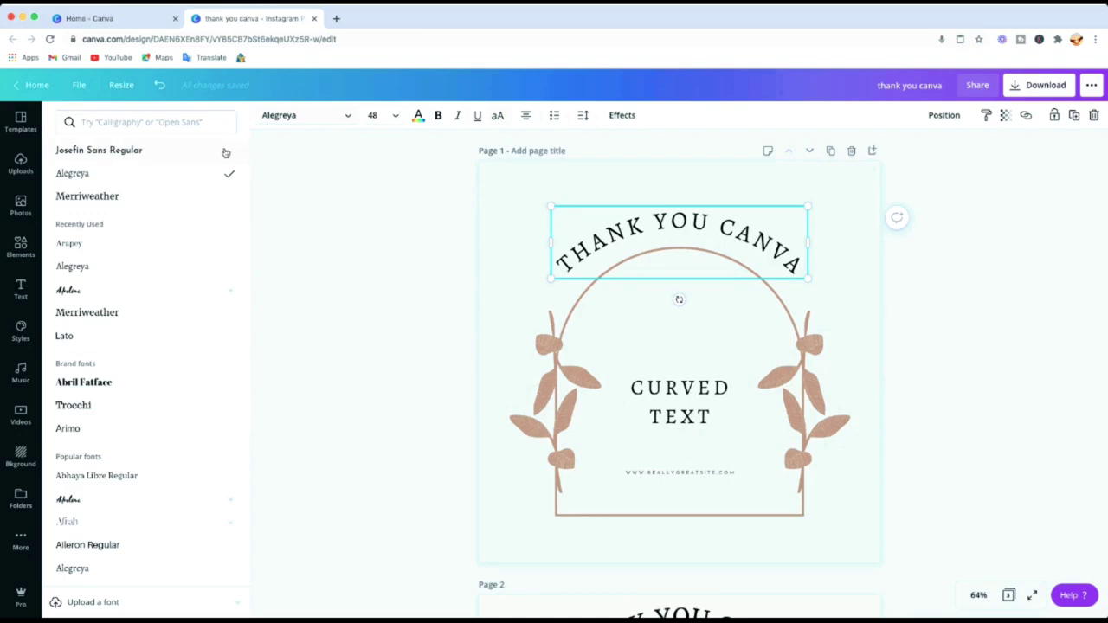
left_click(86, 244)
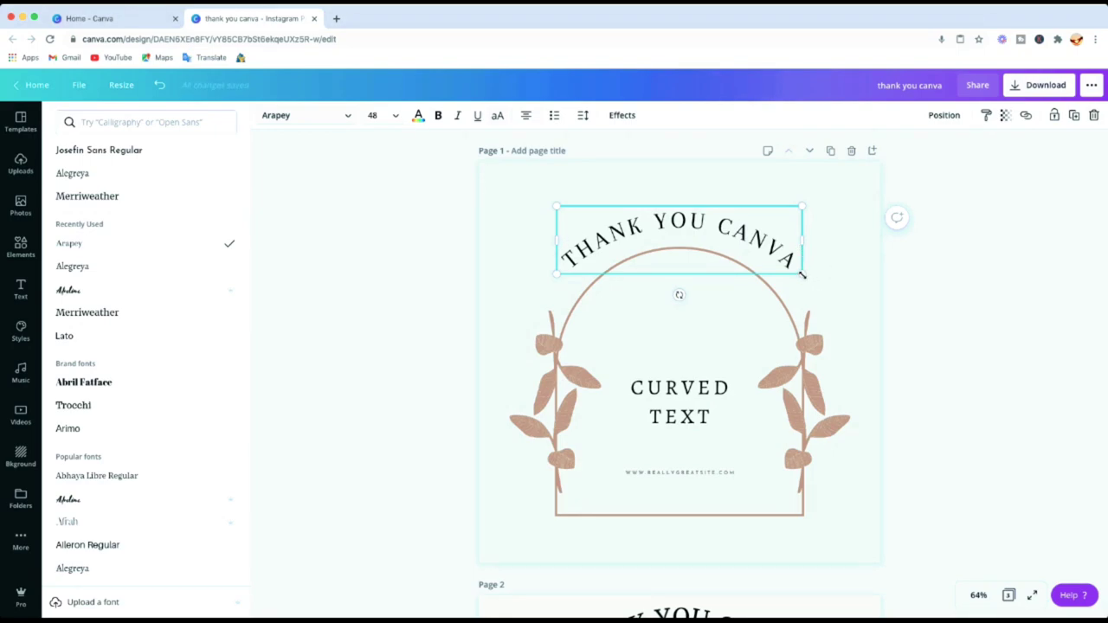
Step: Enlarge the curved THANK YOU CANVA text to size 50.3 and recentre it slightly higher above the arch
left_click_drag(804, 277, 813, 280)
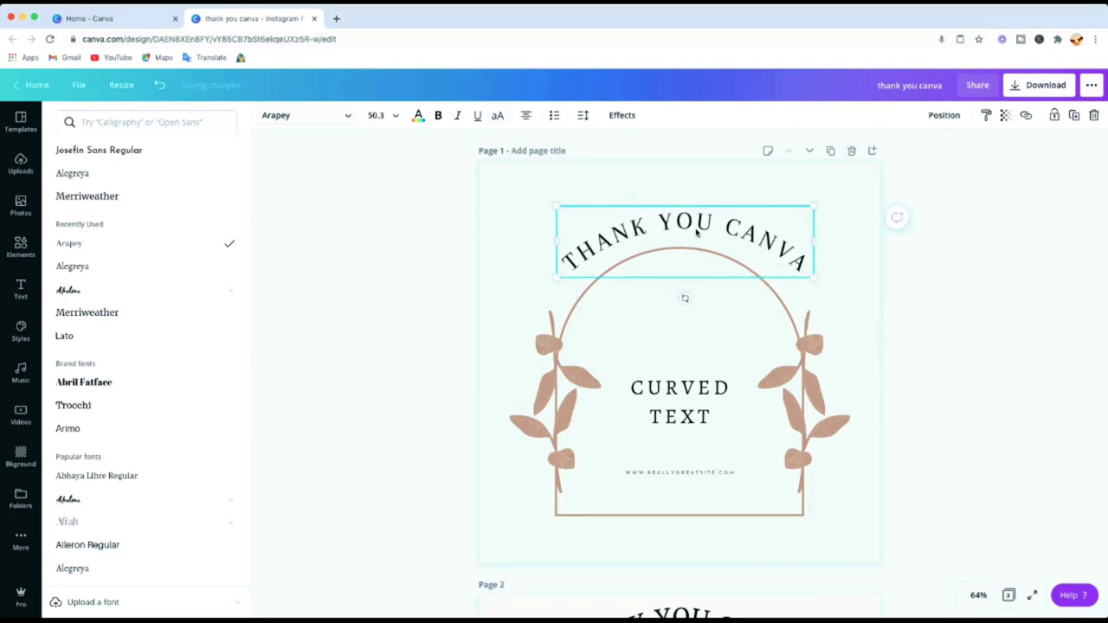
left_click_drag(693, 230, 693, 232)
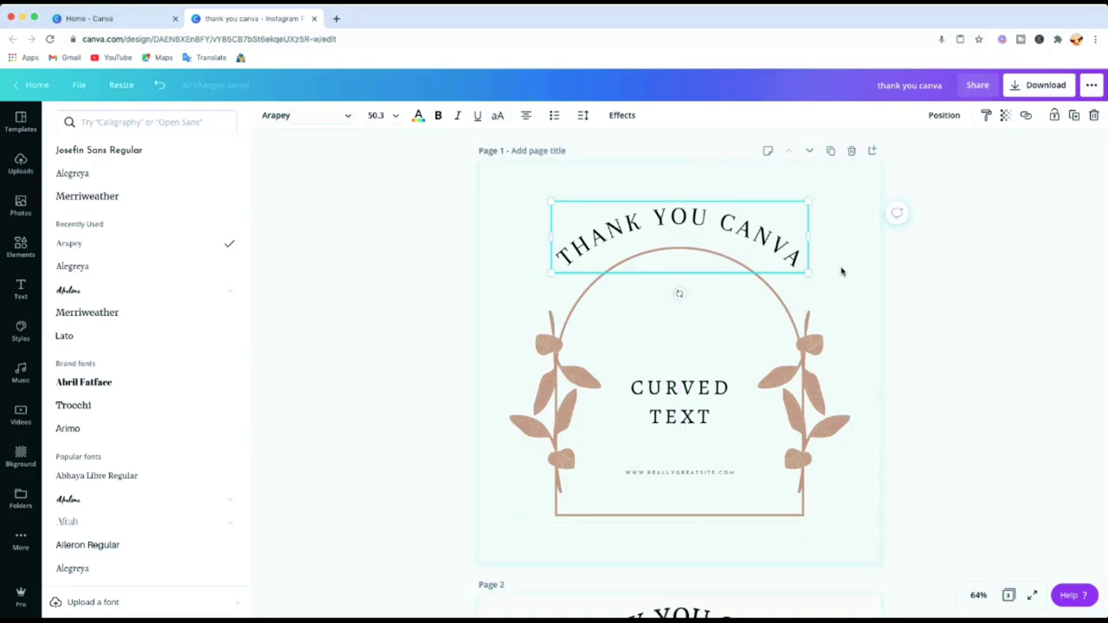
scroll(779, 321, "down", 2)
scroll(757, 321, "up", 2)
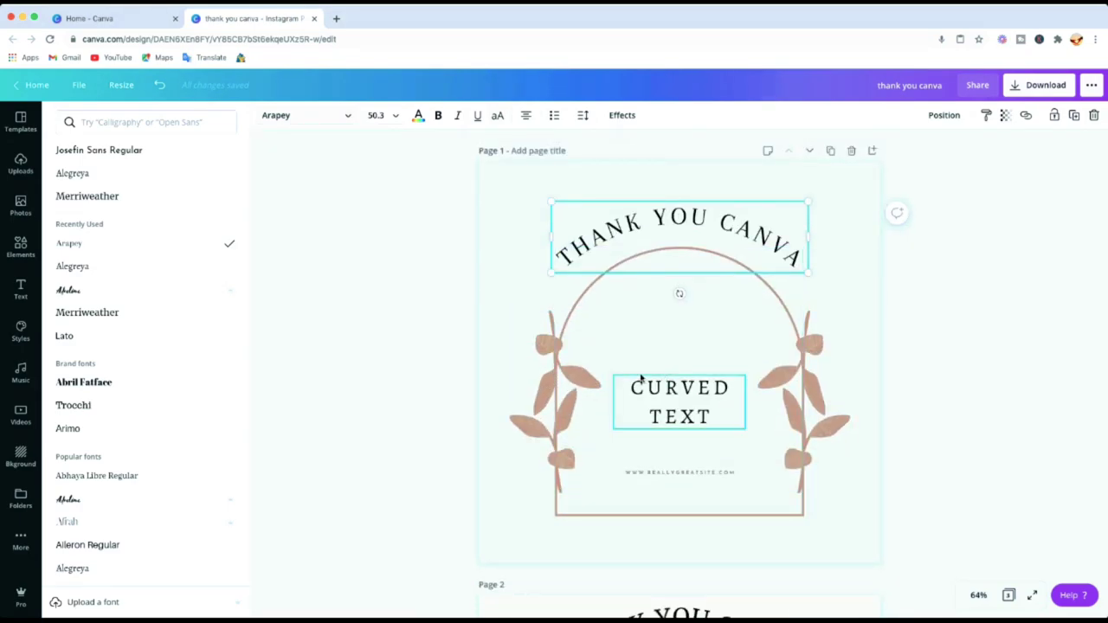
Step: Recolour the left branch on page 2, making its upper sprig turquoise and its lower sprig light green
scroll(640, 363, "down", 5)
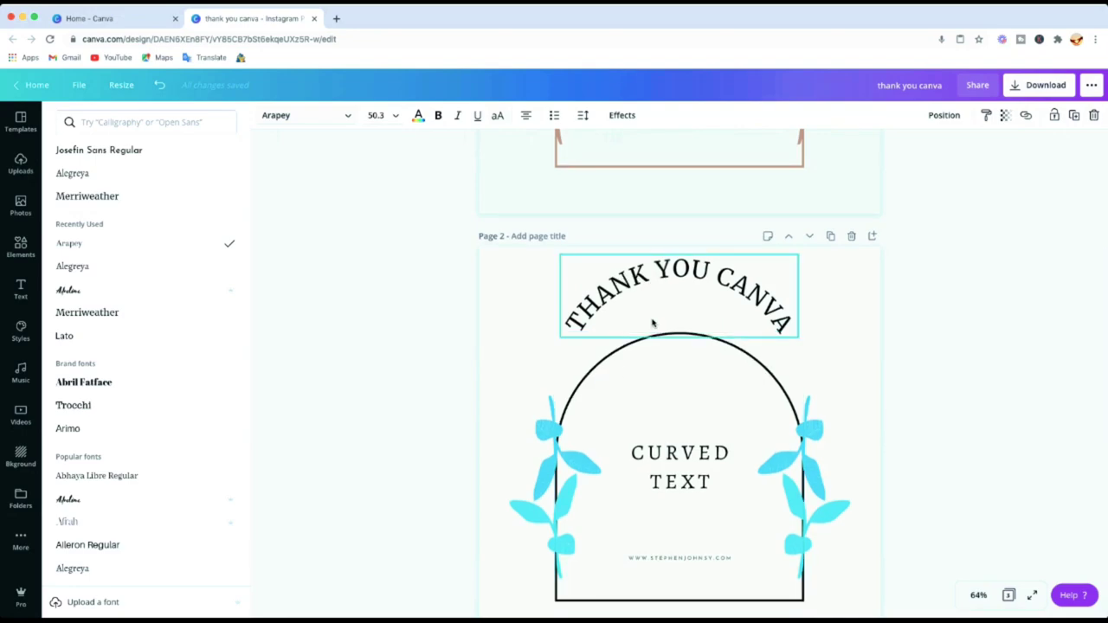
scroll(653, 321, "down", 3)
left_click(555, 294)
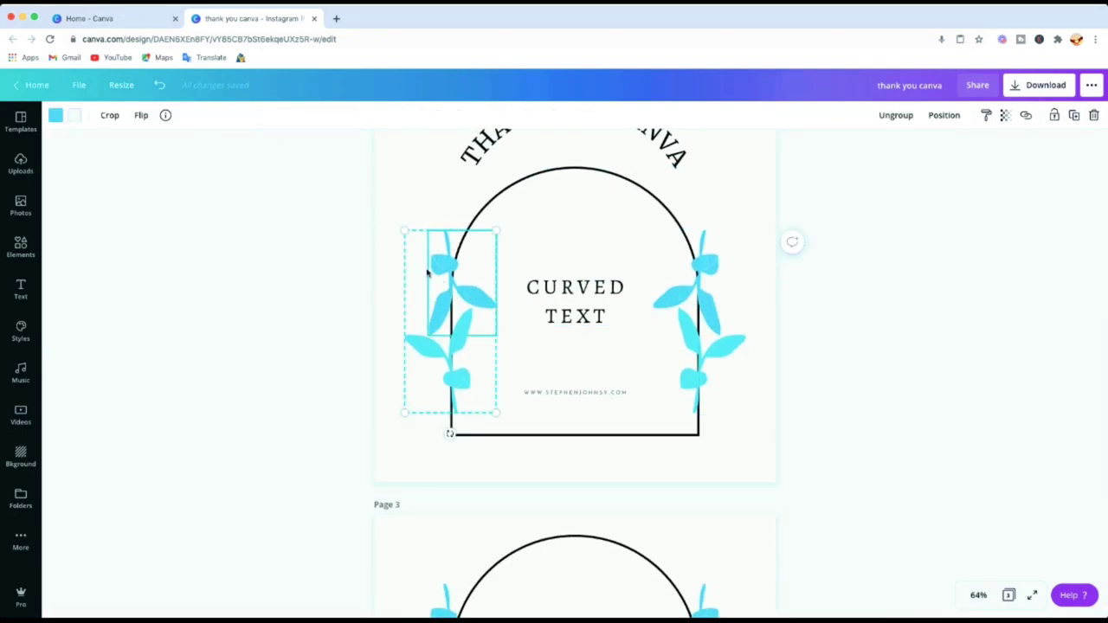
scroll(606, 286, "up", 8)
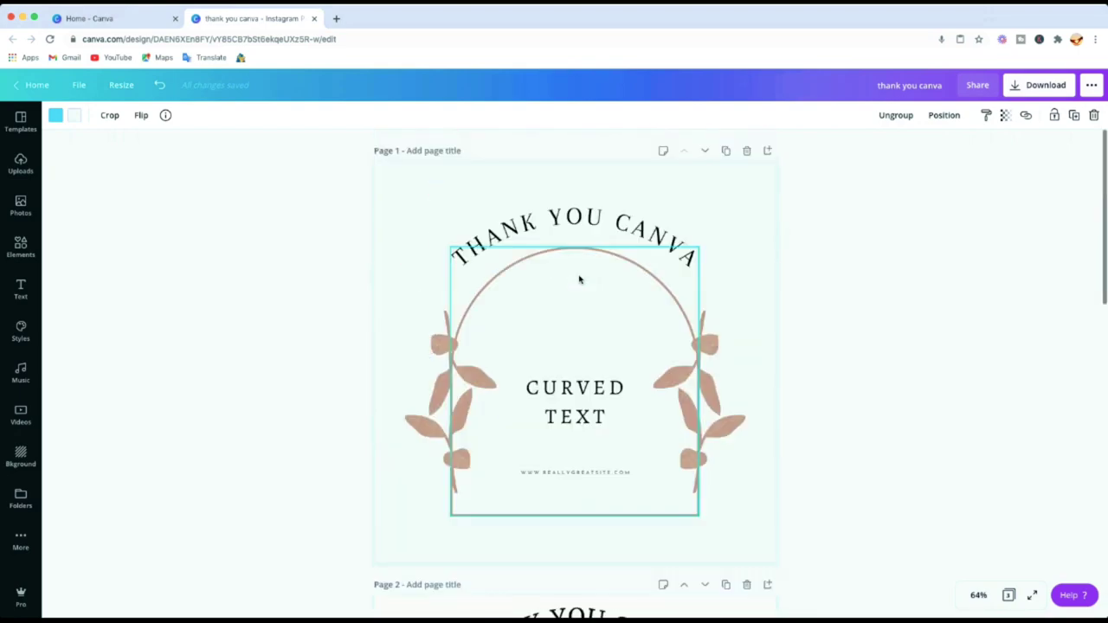
scroll(563, 274, "down", 10)
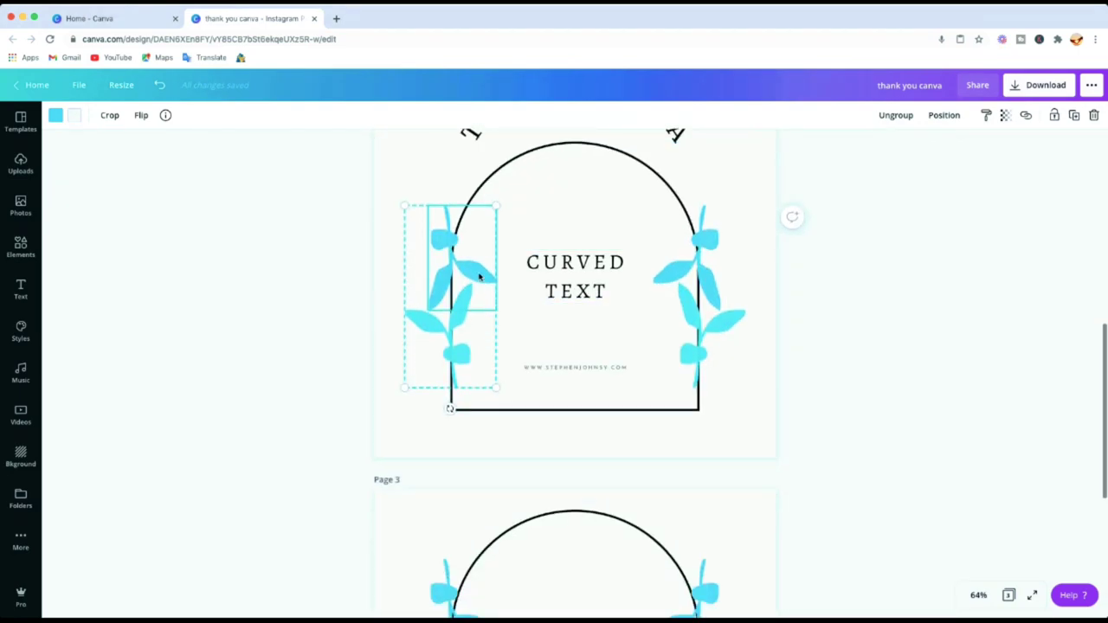
left_click(55, 115)
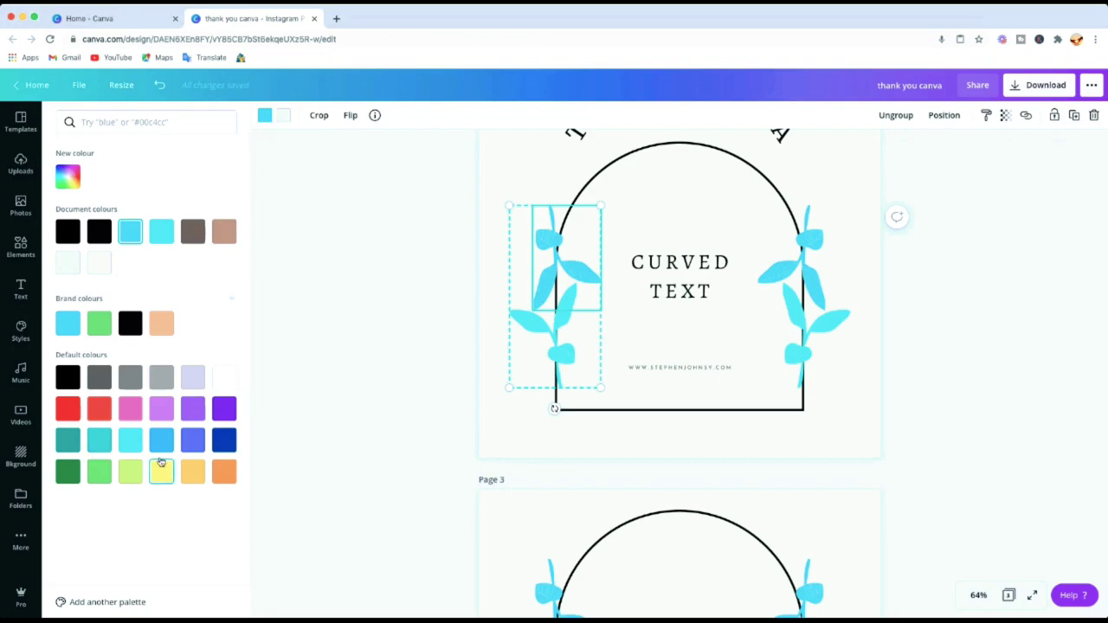
left_click(99, 441)
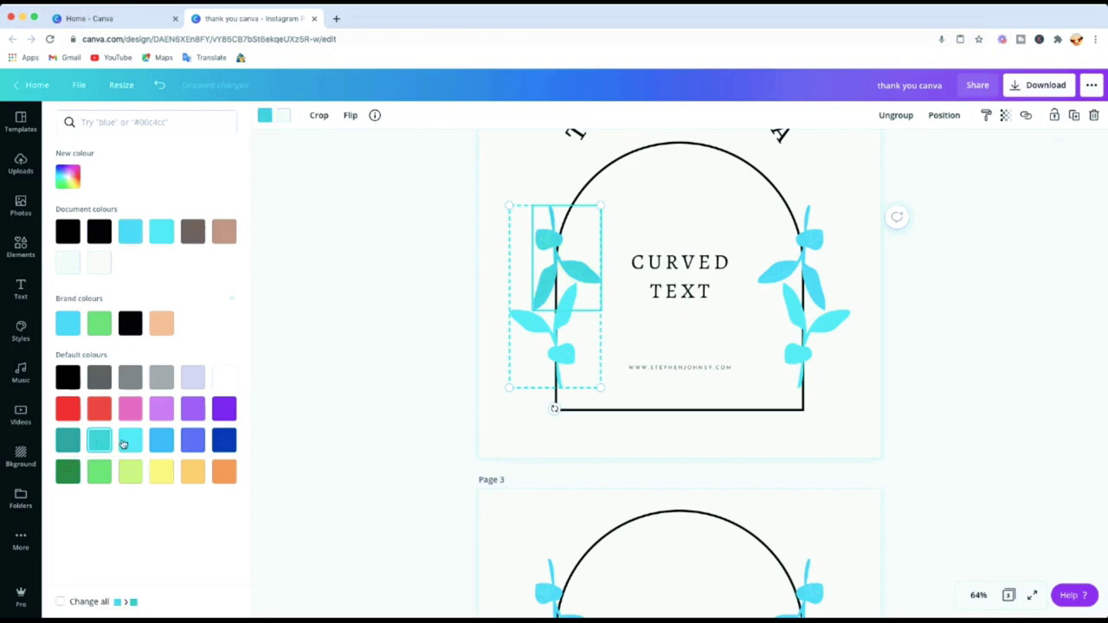
left_click(559, 346)
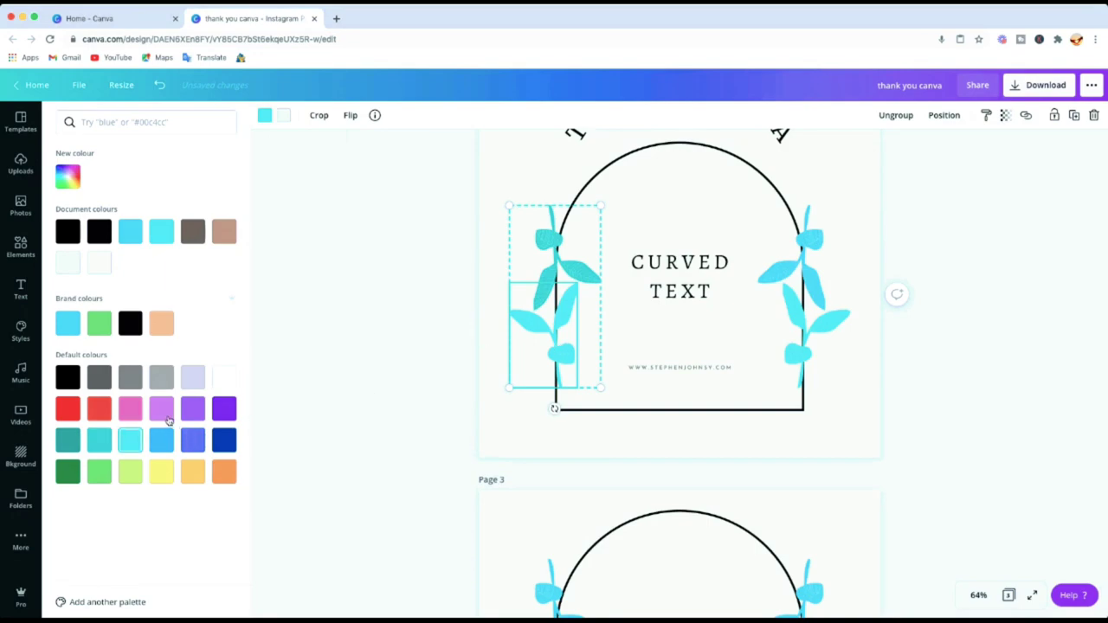
left_click(98, 472)
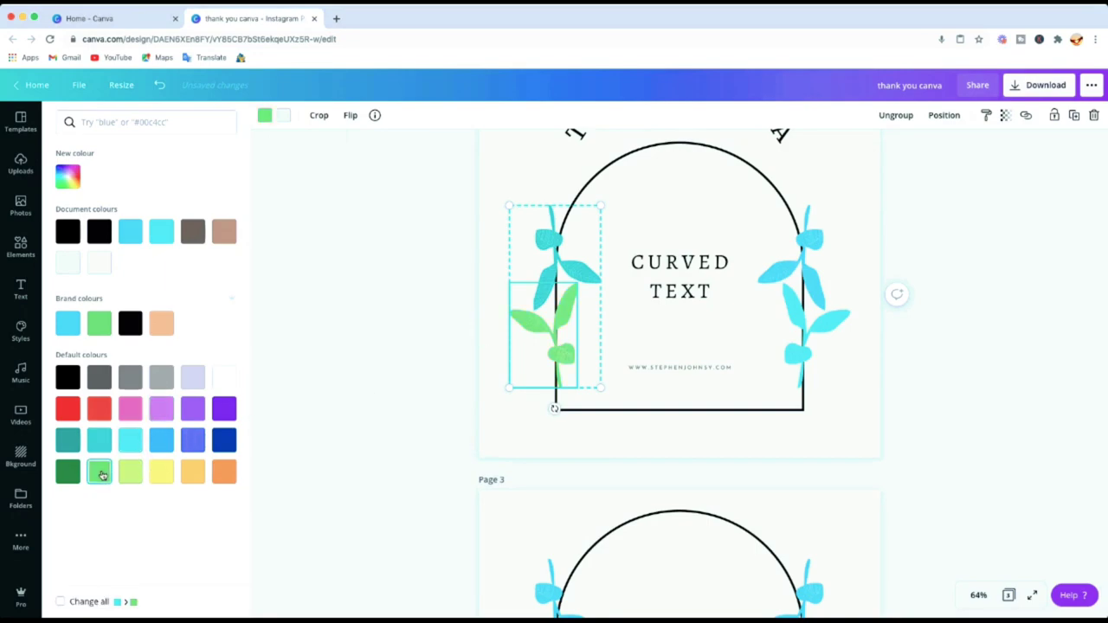
Step: Recolour the right branch on page 2, making its upper sprig bright aqua and its lower sprig lime green
left_click(814, 256)
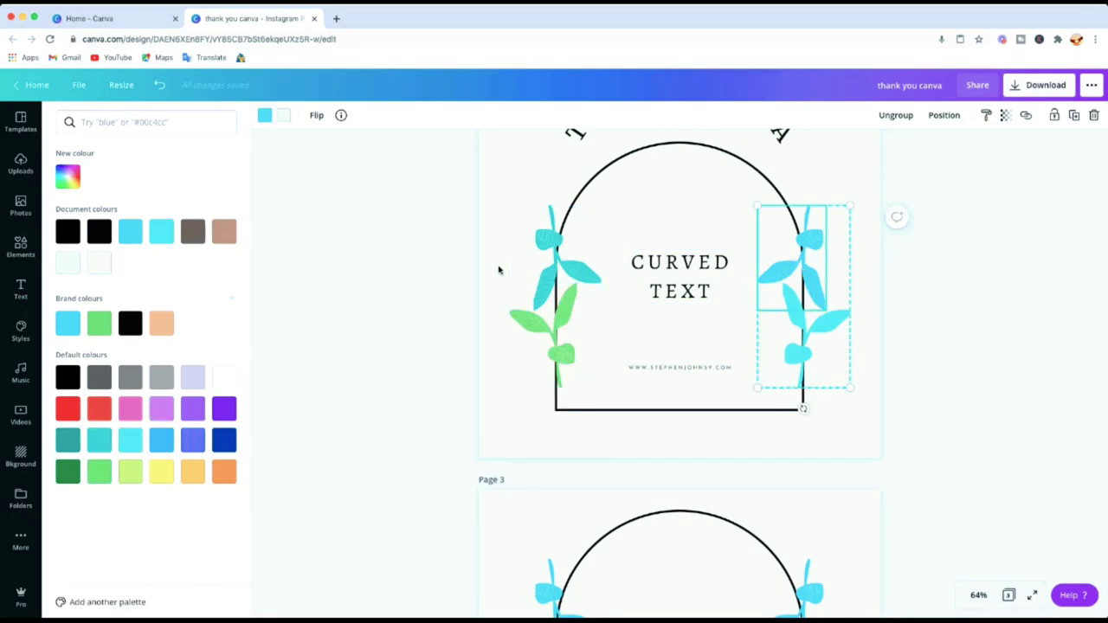
left_click(124, 442)
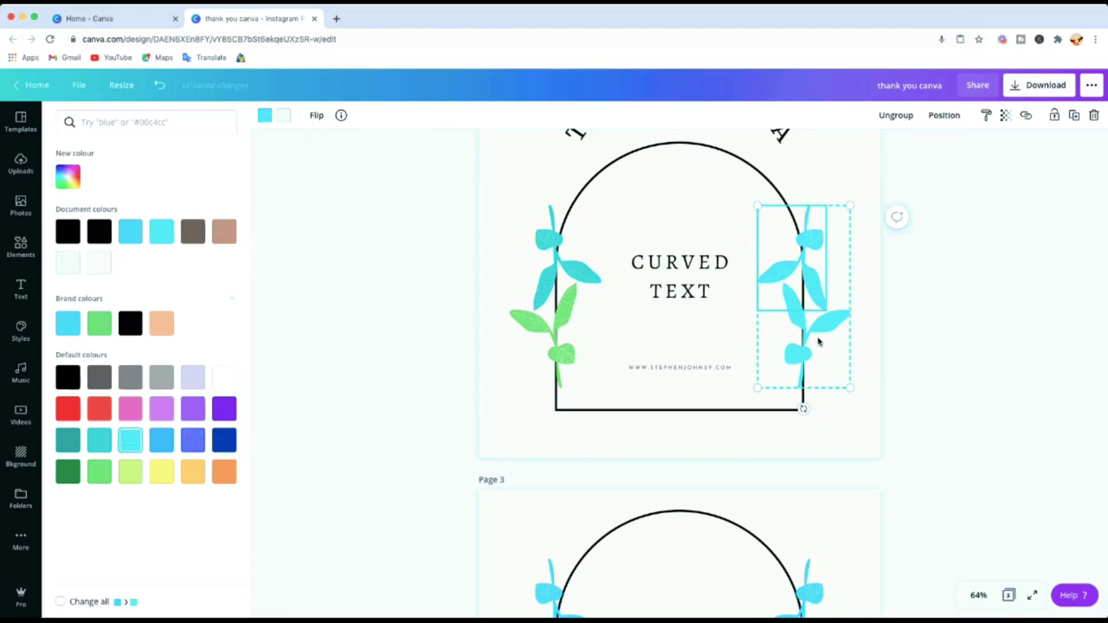
left_click(803, 362)
left_click(130, 472)
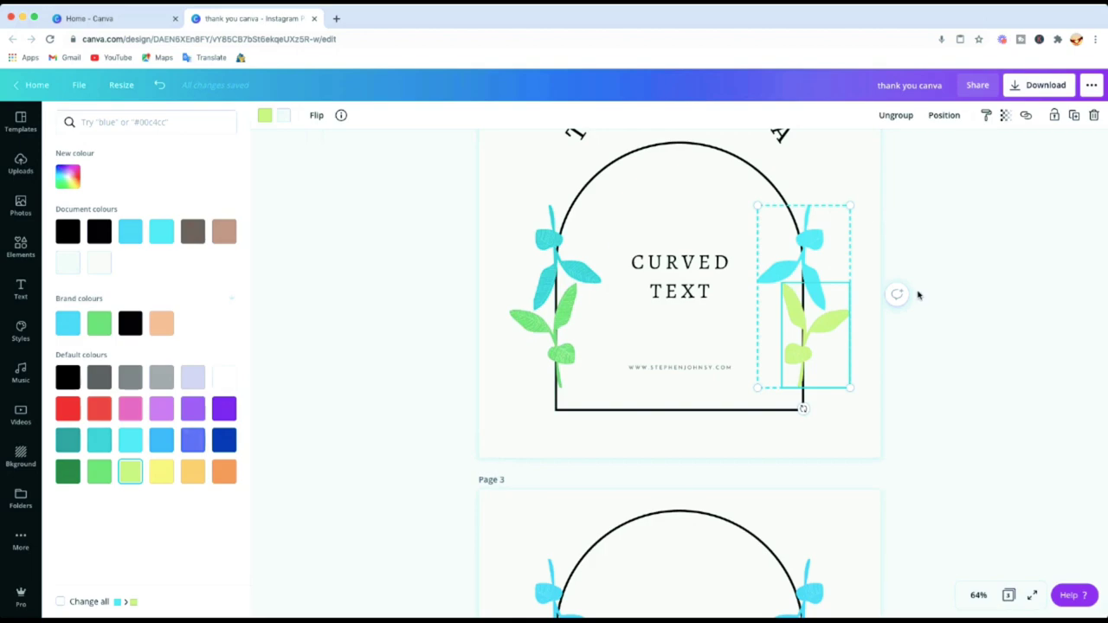
key("Escape")
left_click(866, 339)
Step: Delete the curved THANK YOU CANVA text below the frame on page 3
scroll(874, 339, "up", 3)
scroll(875, 340, "down", 3)
scroll(614, 314, "down", 5)
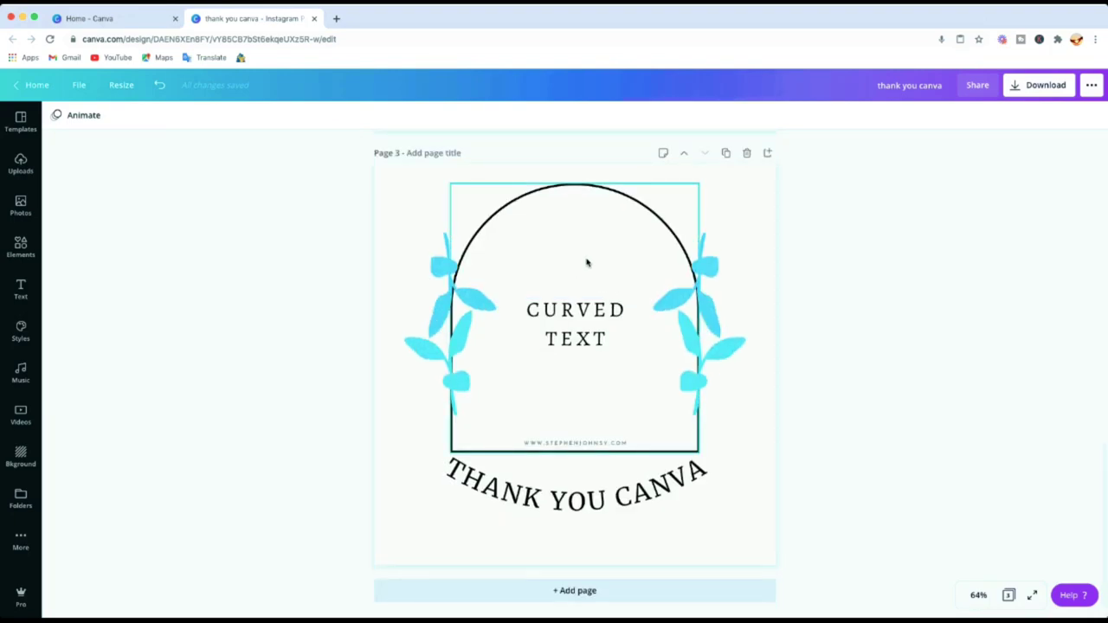
left_click(565, 490)
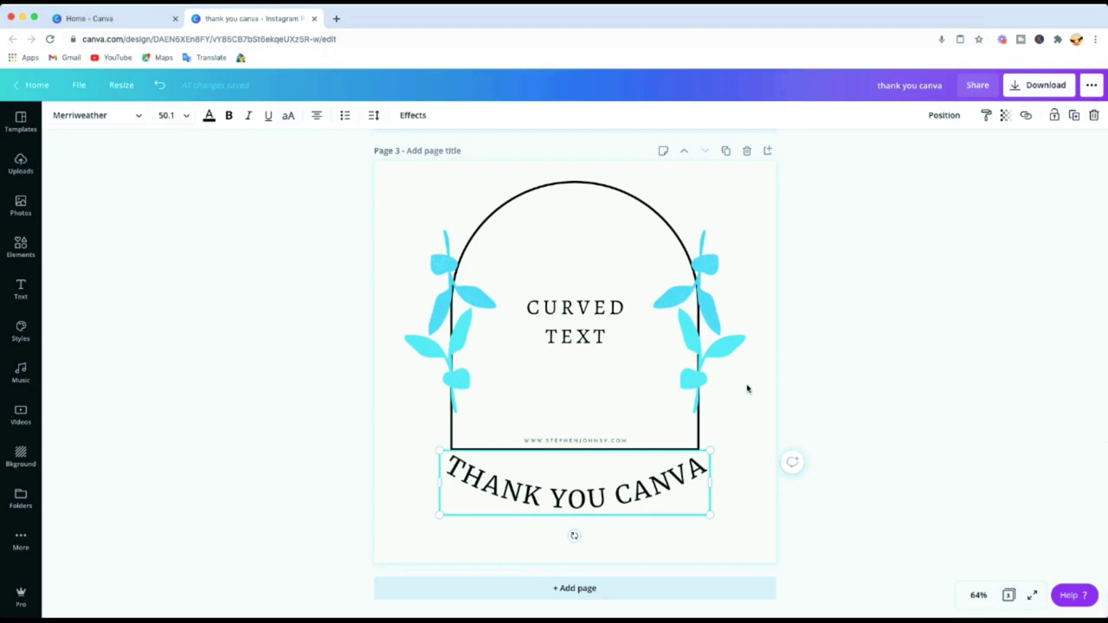
key("Delete")
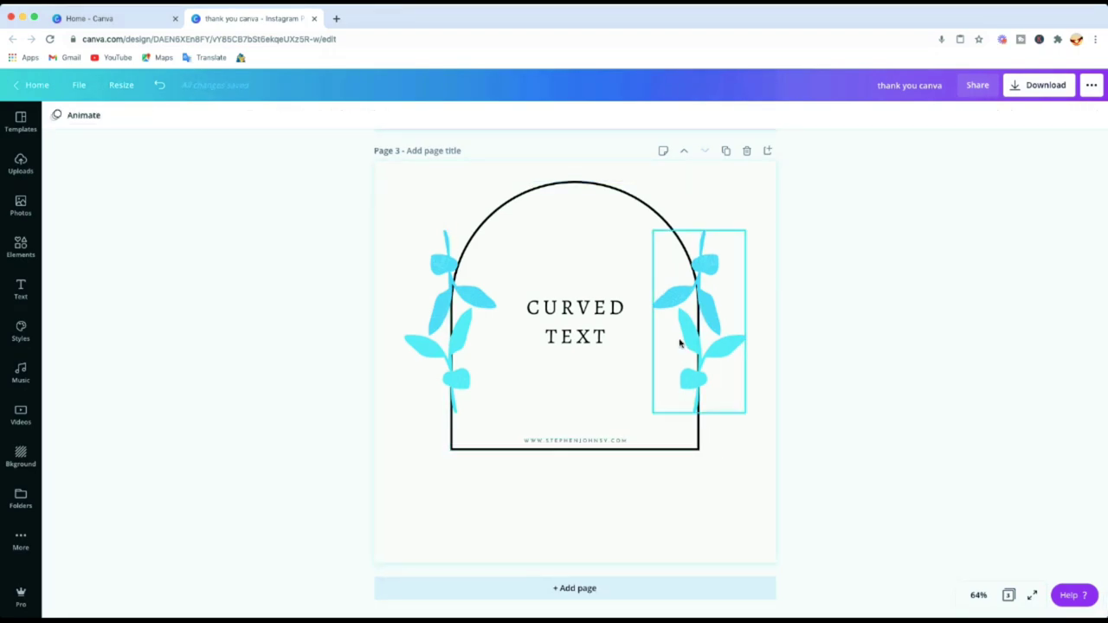
Step: Add a new text box reading THANK YOU CANVA on page 3 and place it centred just below the frame
left_click(751, 196)
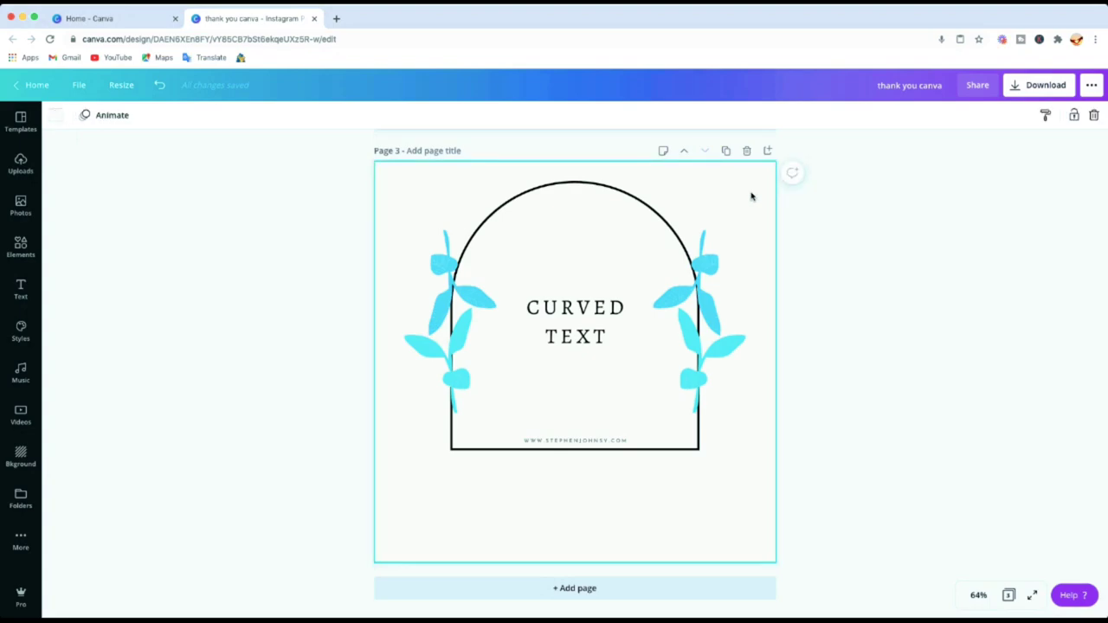
key("t")
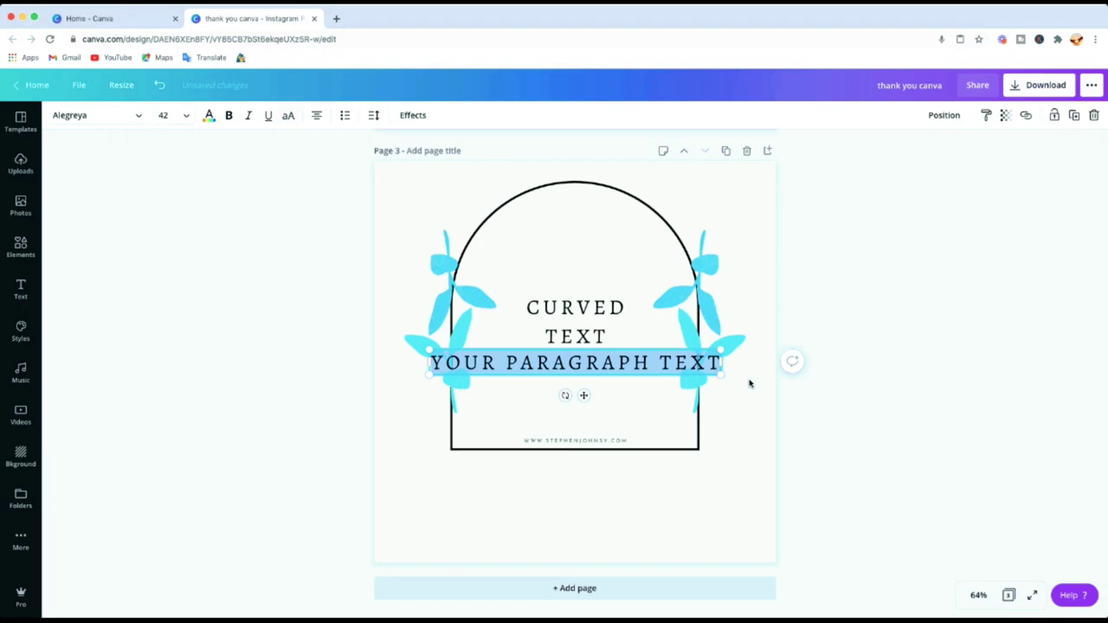
type("THANK YOU")
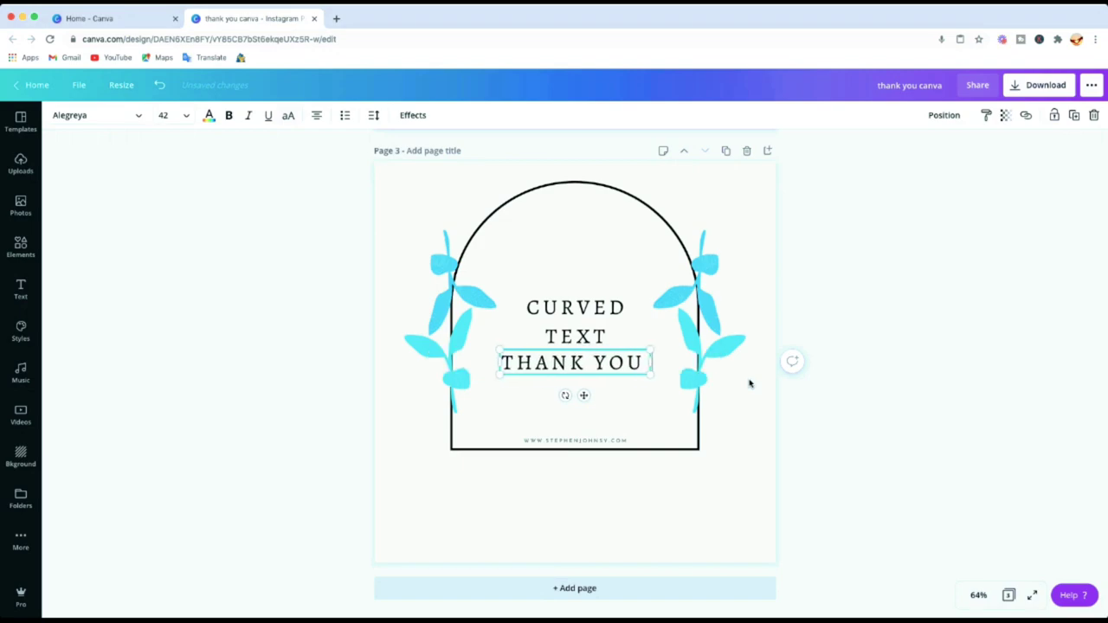
type(" CANVA")
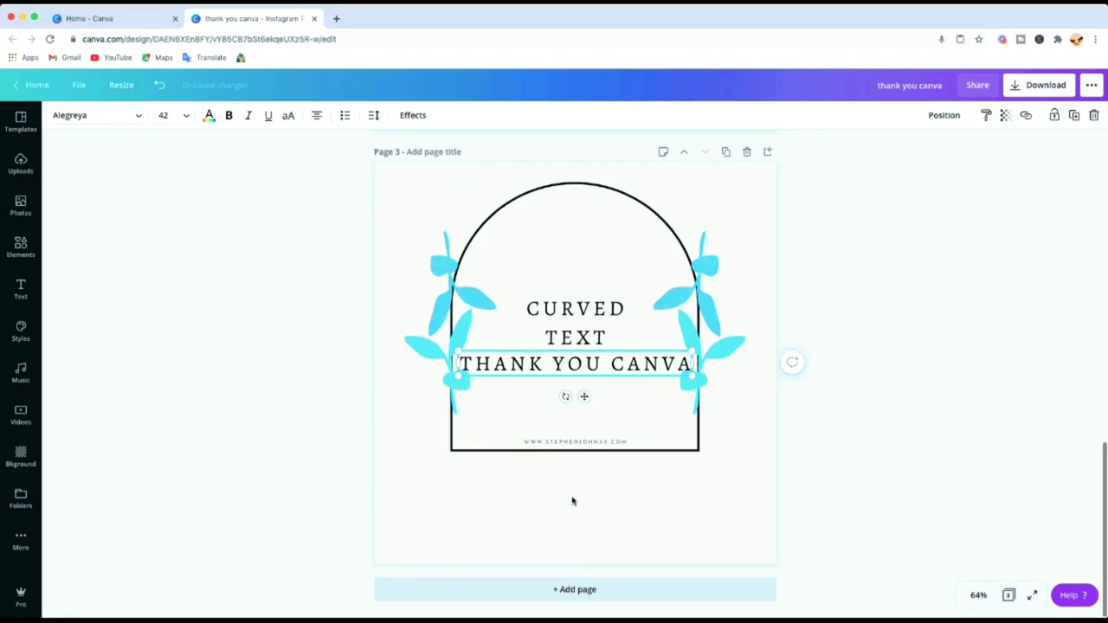
left_click(611, 489)
left_click_drag(579, 363, 581, 477)
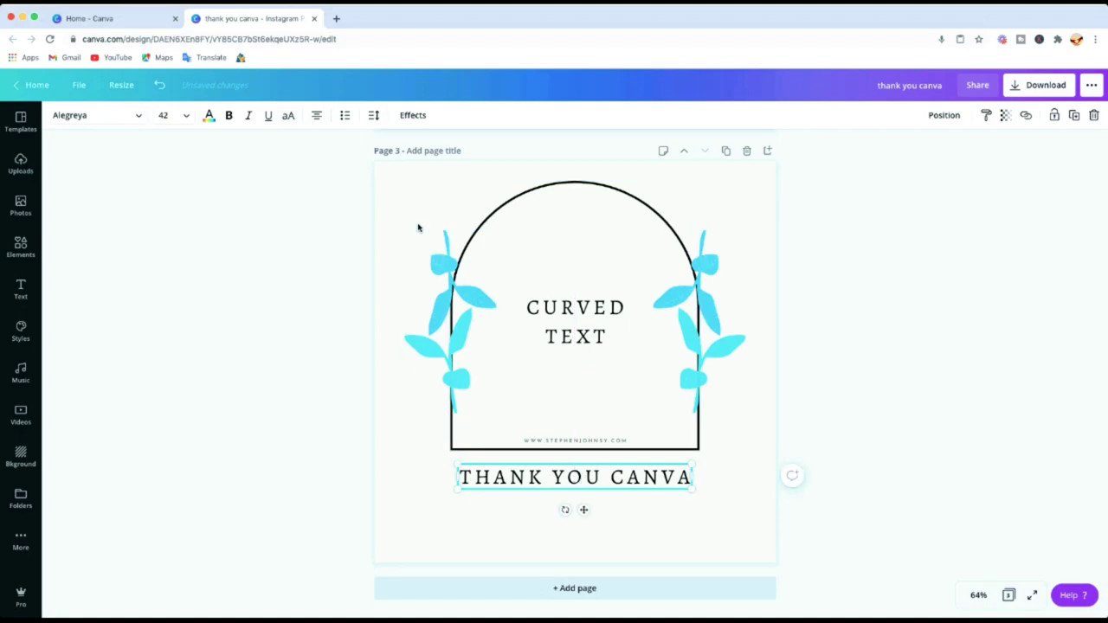
Step: Apply the Curve effect to the new THANK YOU CANVA text at -29 and centre it below the frame
left_click(413, 115)
left_click(208, 329)
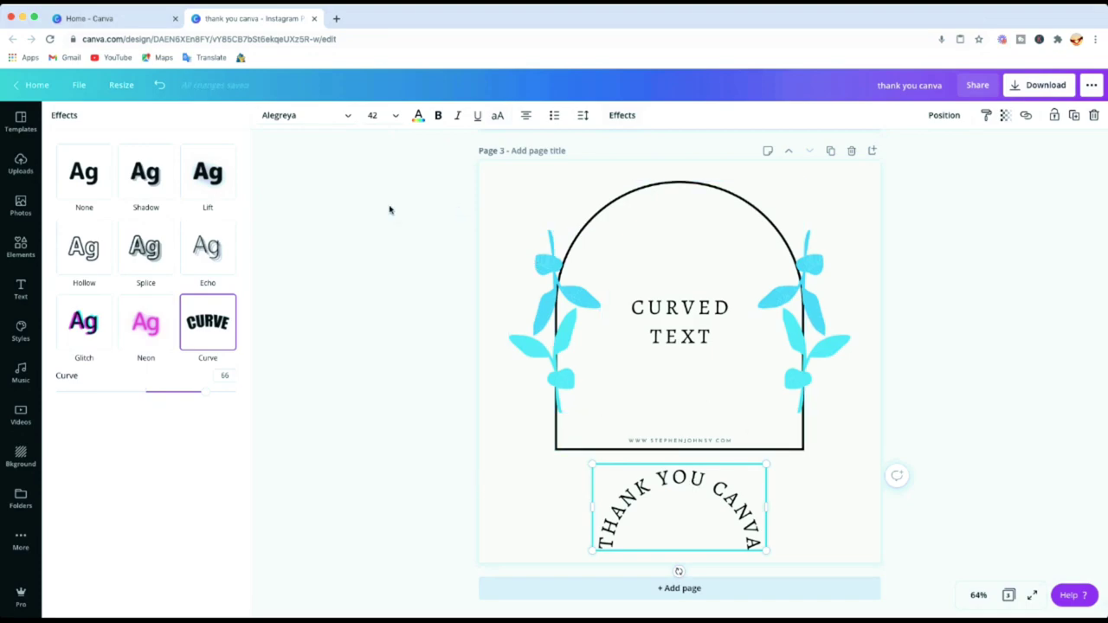
left_click_drag(206, 397, 120, 395)
left_click_drag(677, 477, 672, 504)
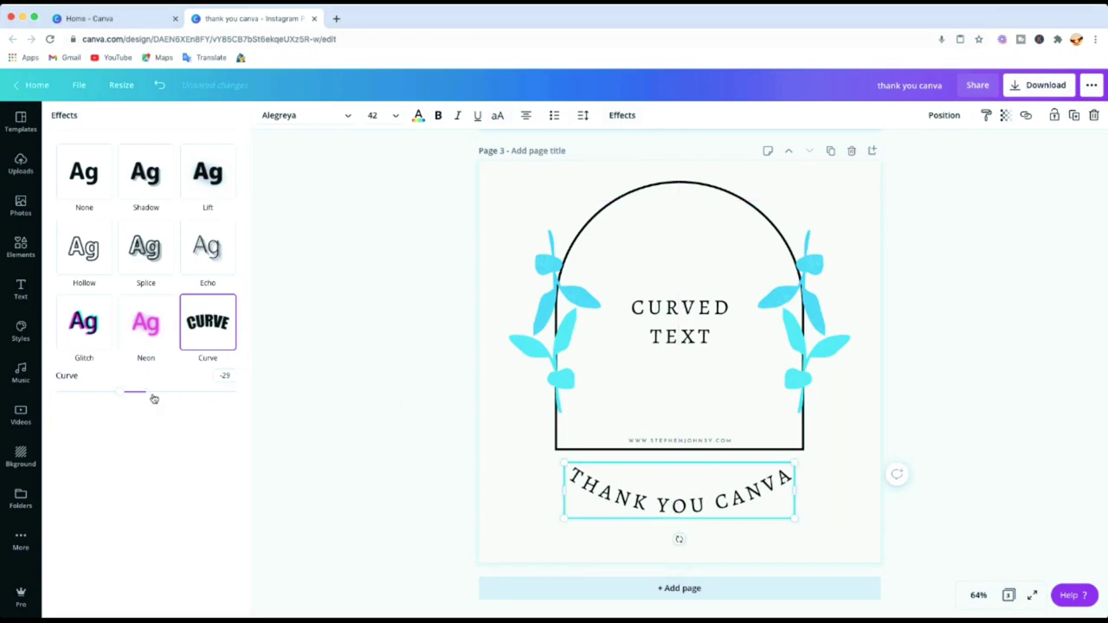
left_click_drag(123, 396, 120, 394)
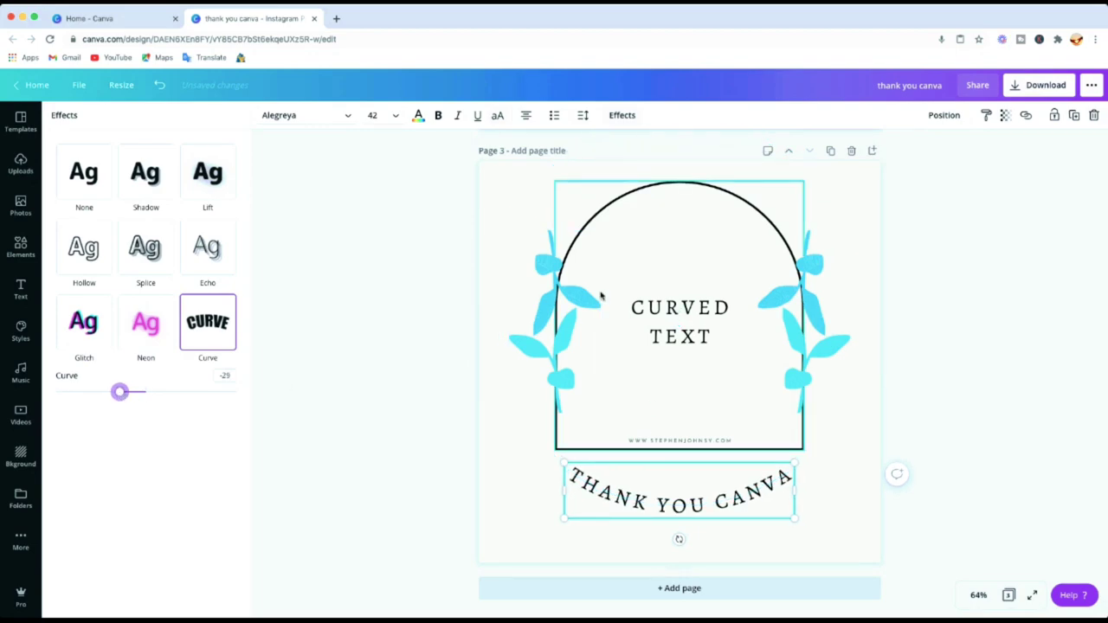
Step: Set the downward-curved THANK YOU CANVA text on page 3 to font size 56 and make it bold
scroll(740, 306, "up", 1)
scroll(739, 306, "up", 1)
scroll(762, 320, "down", 2)
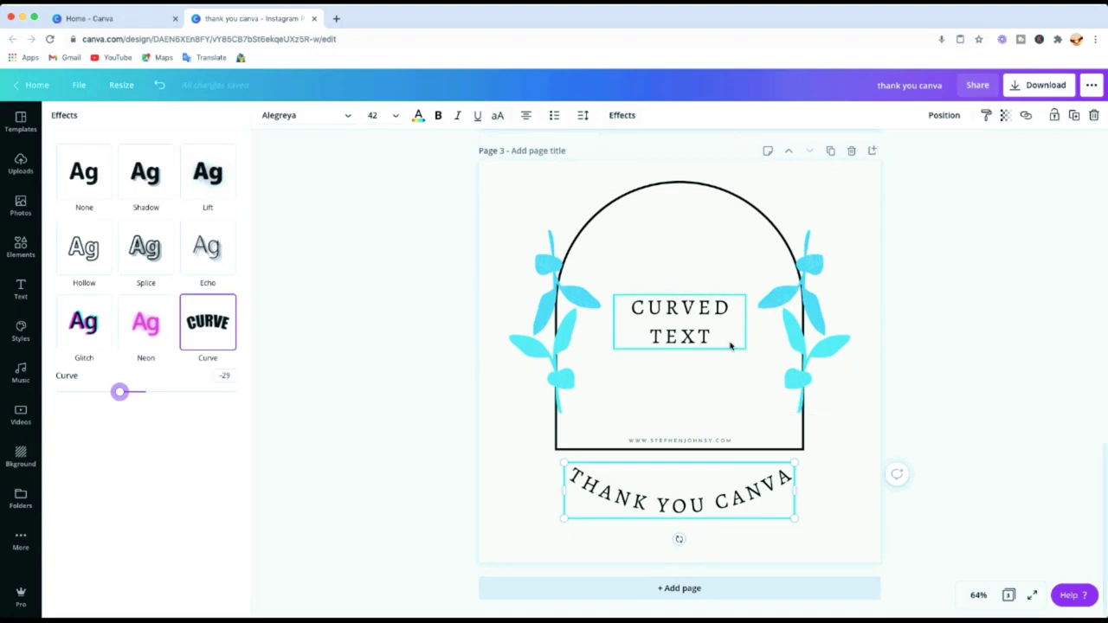
left_click(394, 117)
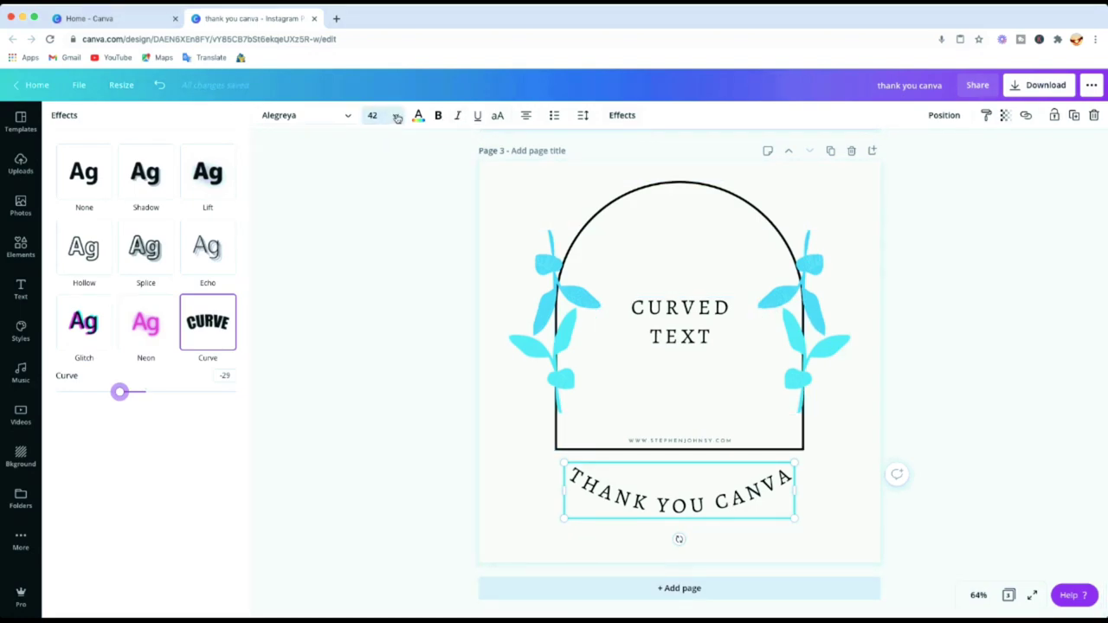
left_click(376, 341)
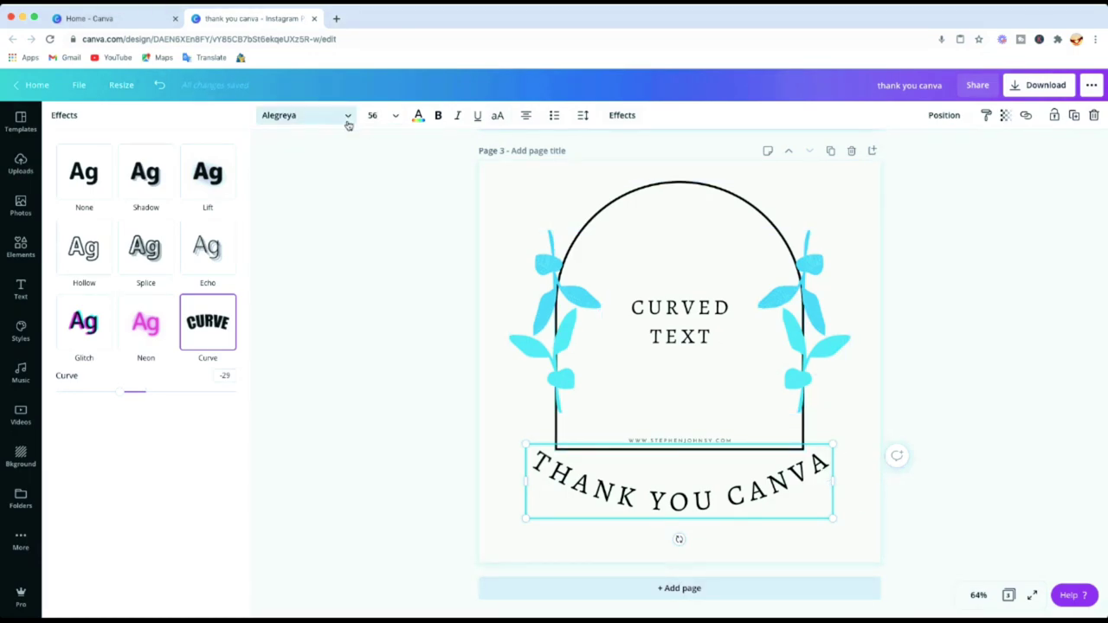
left_click(439, 117)
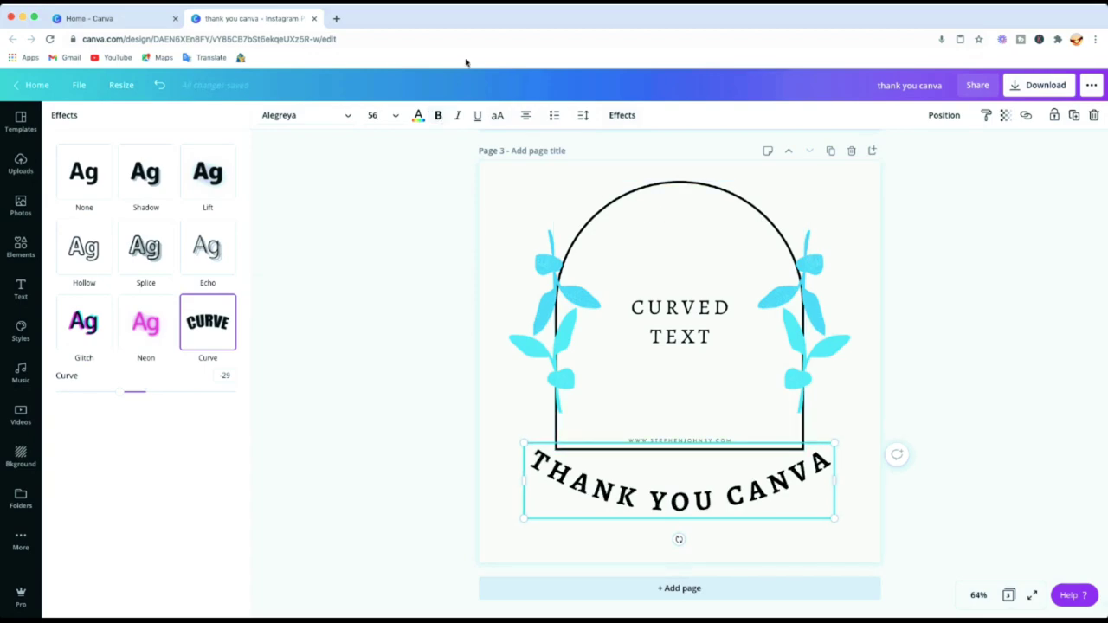
Step: Review the curved THANK YOU CANVA text and frame designs across the pages
scroll(866, 289, "up", 2)
scroll(866, 289, "down", 2)
scroll(869, 325, "up", 3)
scroll(869, 325, "up", 5)
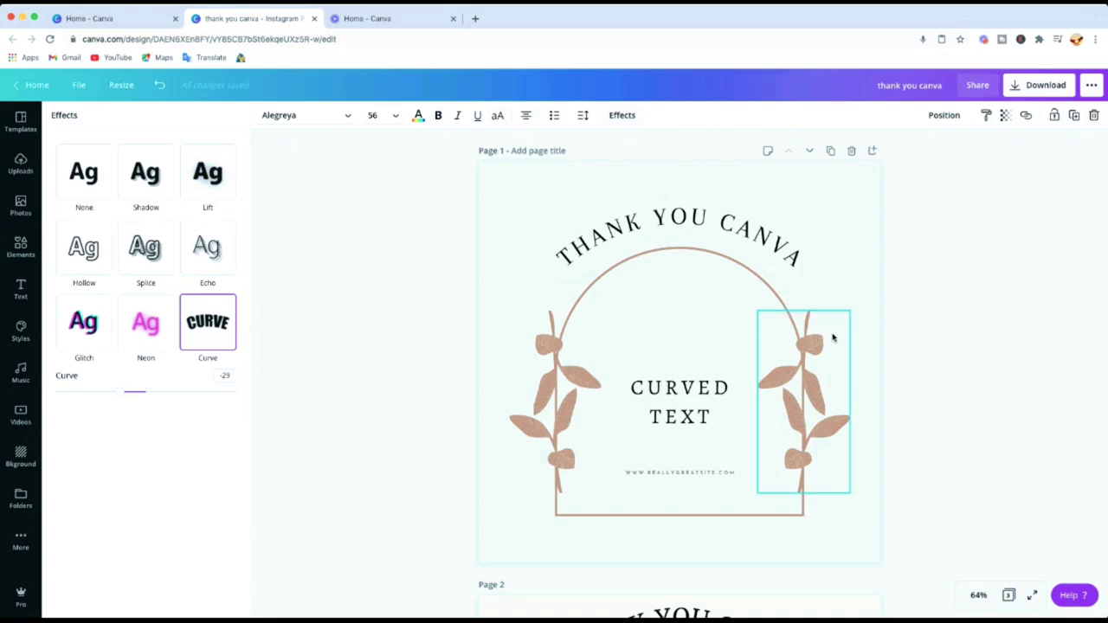
scroll(851, 351, "down", 2)
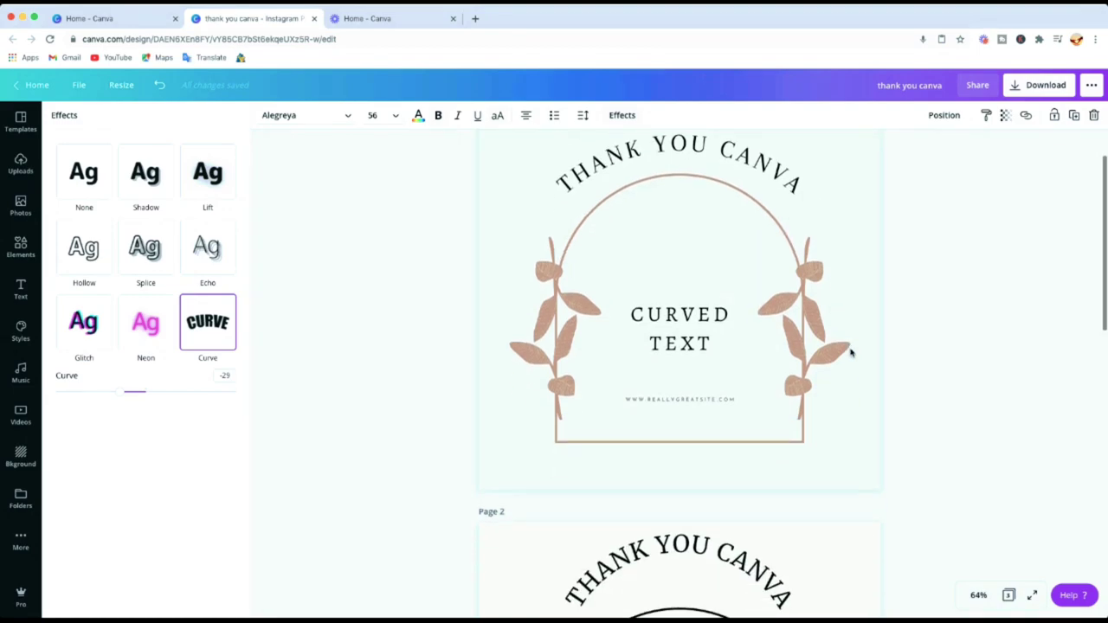
scroll(851, 354, "down", 1)
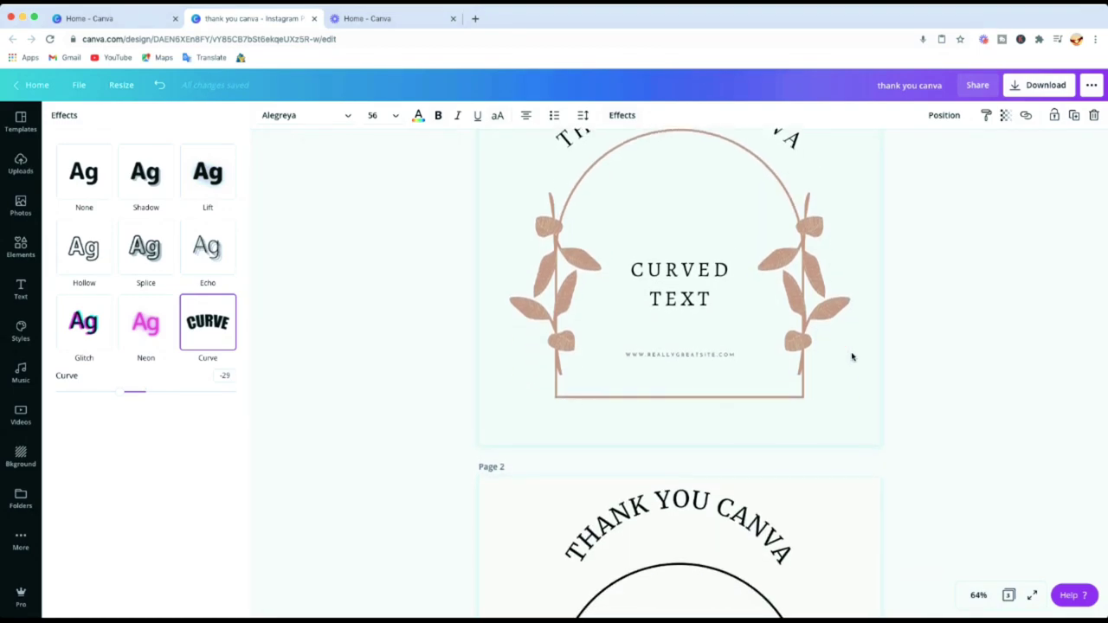
scroll(852, 356, "down", 1)
scroll(852, 358, "down", 1)
scroll(851, 358, "down", 1)
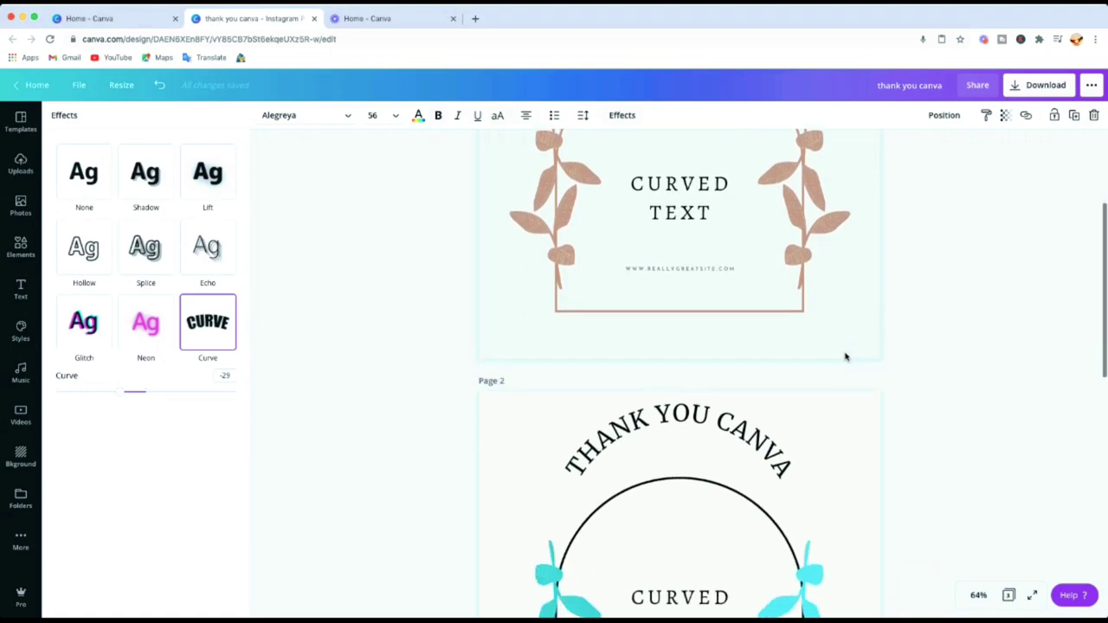